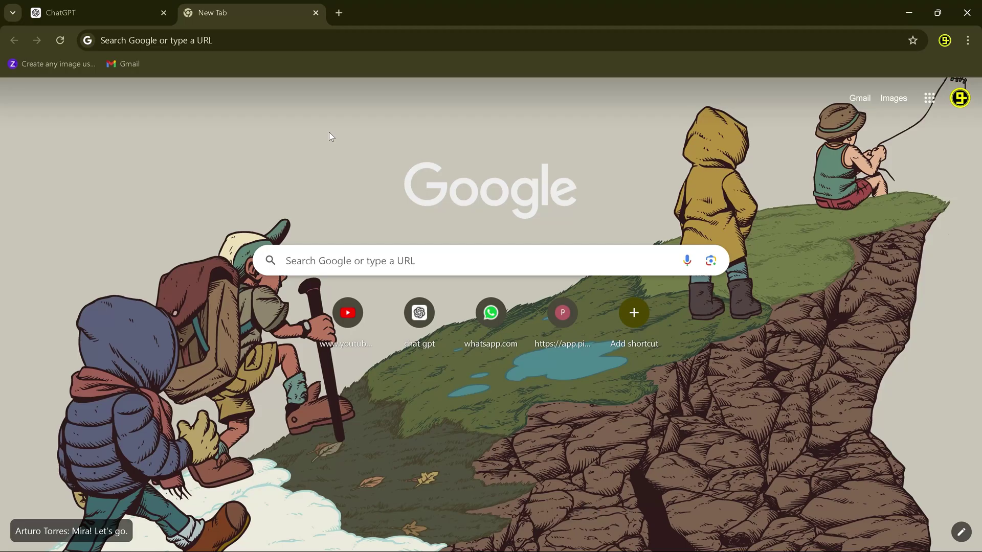
Load shakker.ai and scroll through the grid of model cards on the Models page.
left_click(223, 41)
type("sh")
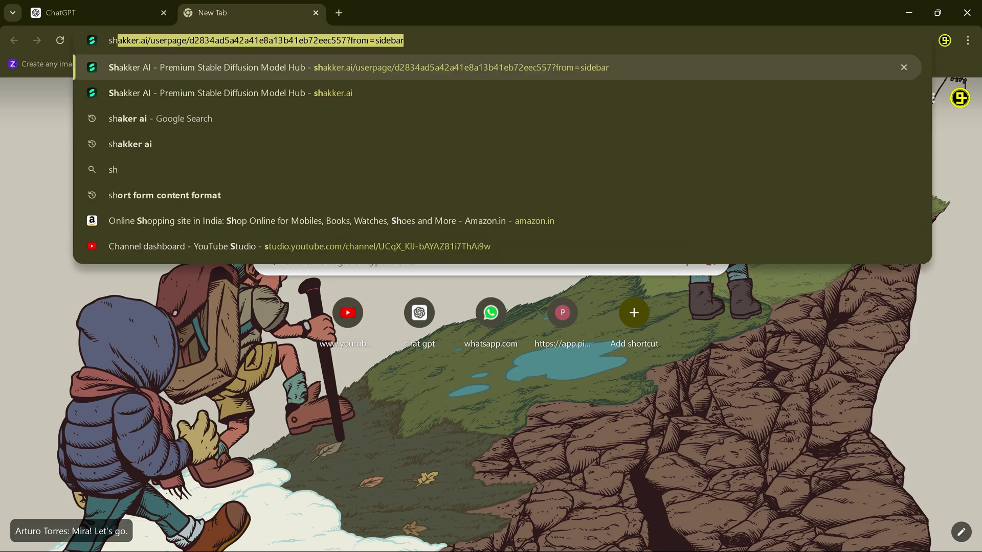
type("akker.ai")
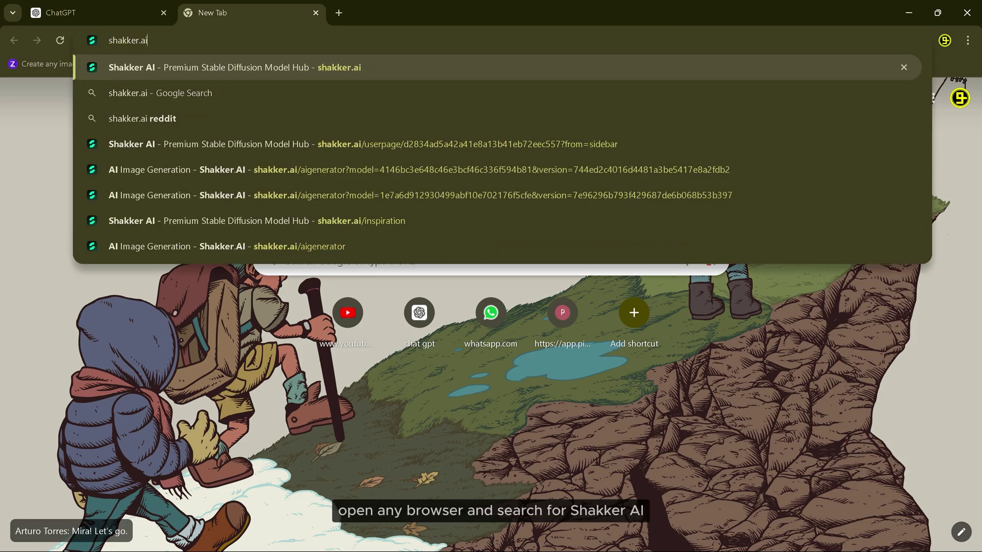
key("Return")
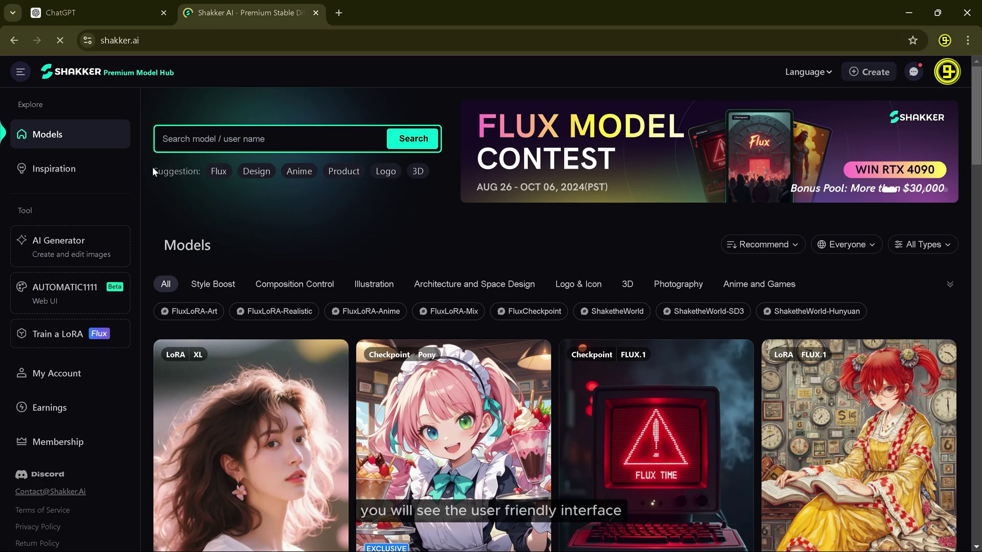
scroll(545, 265, "down", 10)
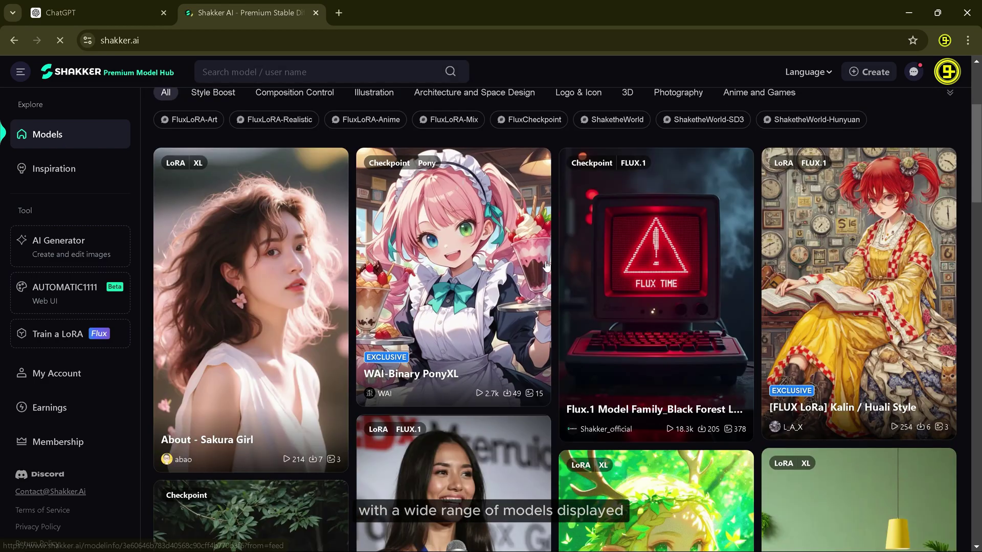
scroll(545, 260, "down", 10)
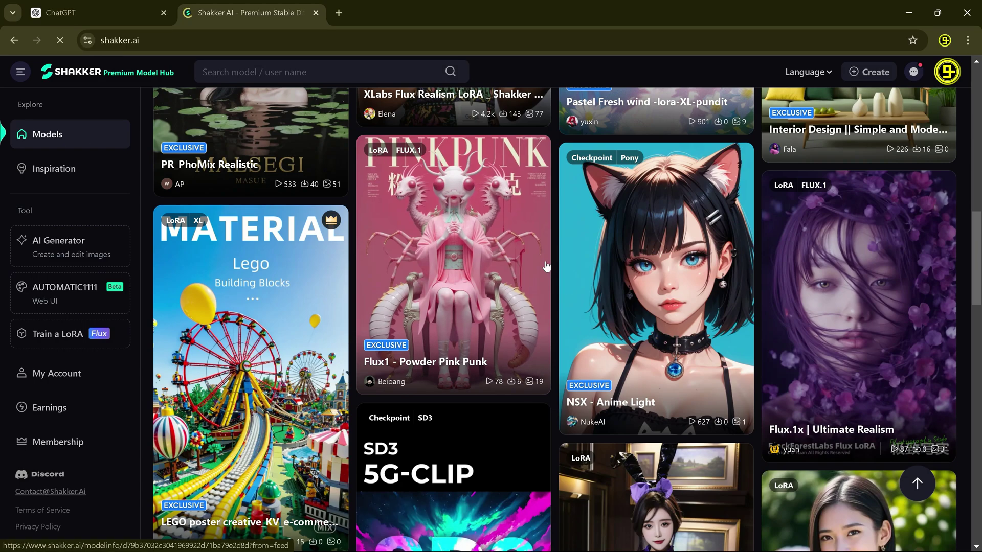
scroll(547, 265, "down", 10)
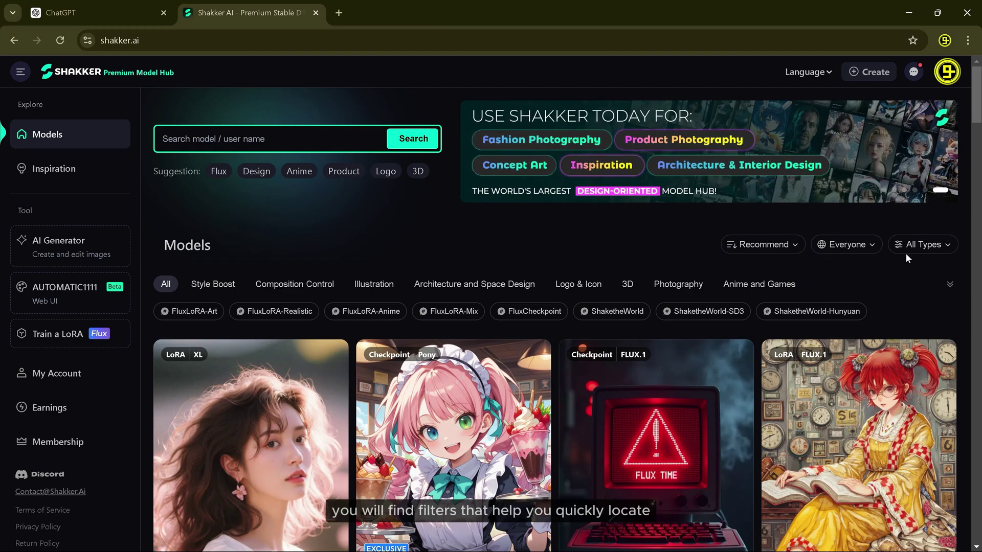
Filter models to the FLUX.1 base model and scroll down to the FLUX1-Realistic Characters card.
left_click(919, 245)
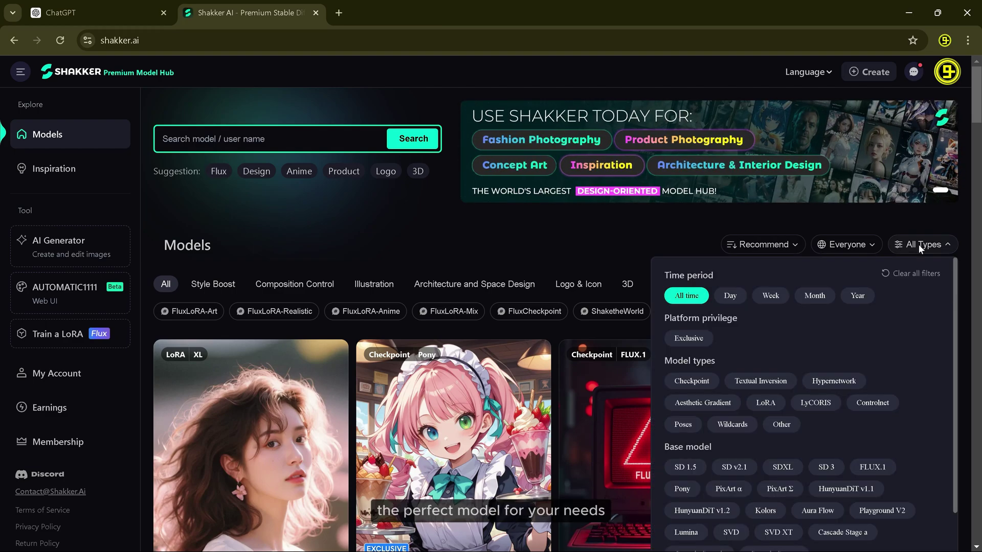
scroll(759, 392, "down", 3)
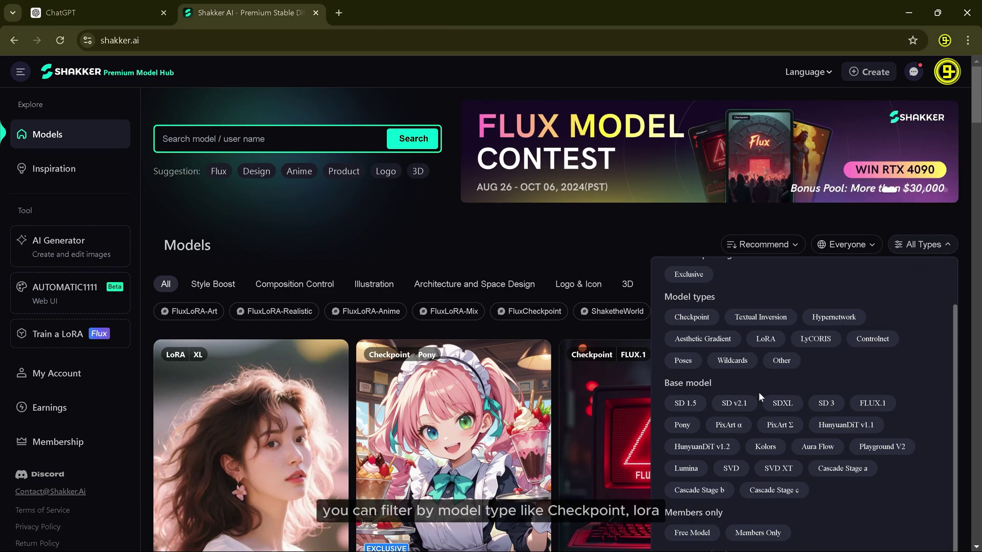
scroll(758, 390, "up", 3)
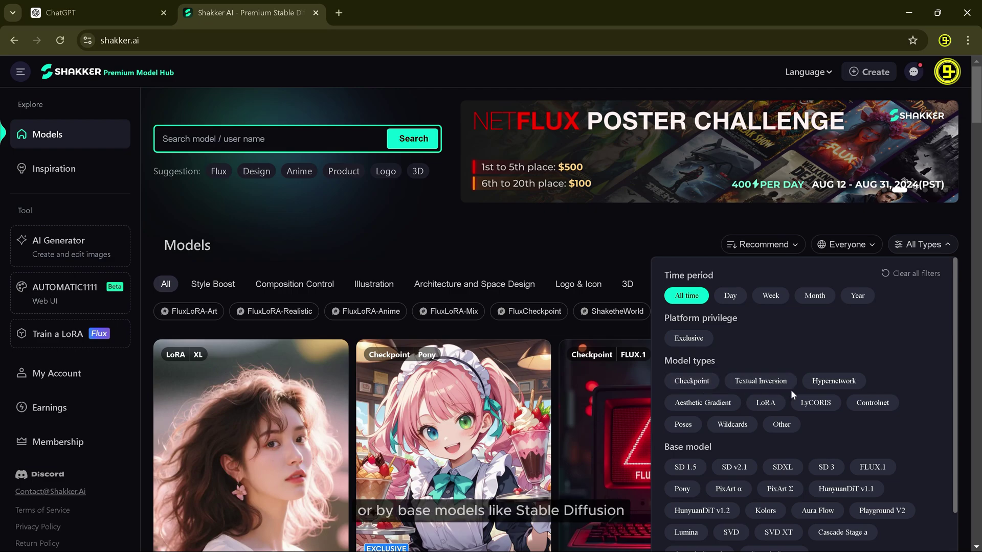
scroll(790, 394, "down", 1)
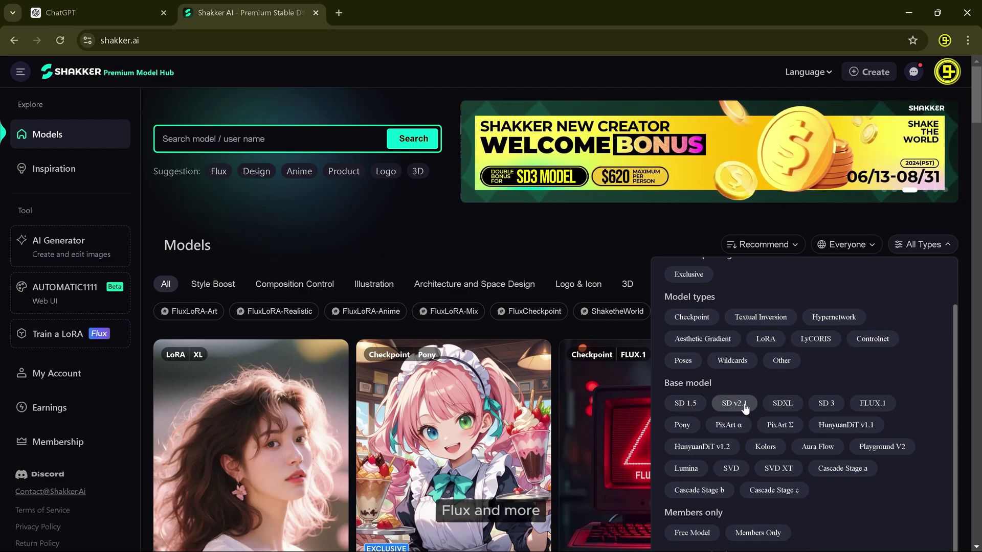
left_click(870, 405)
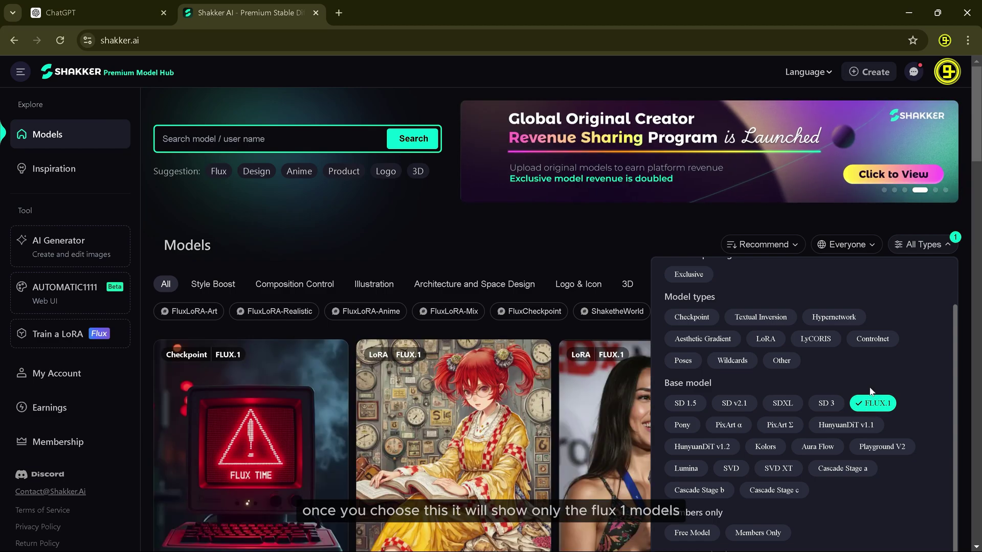
scroll(606, 271, "down", 5)
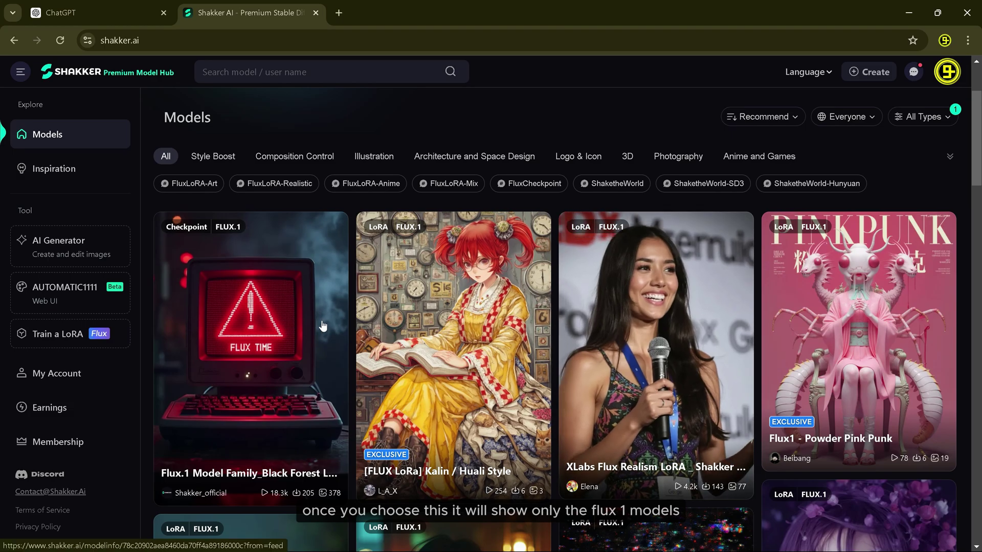
scroll(644, 344, "down", 7)
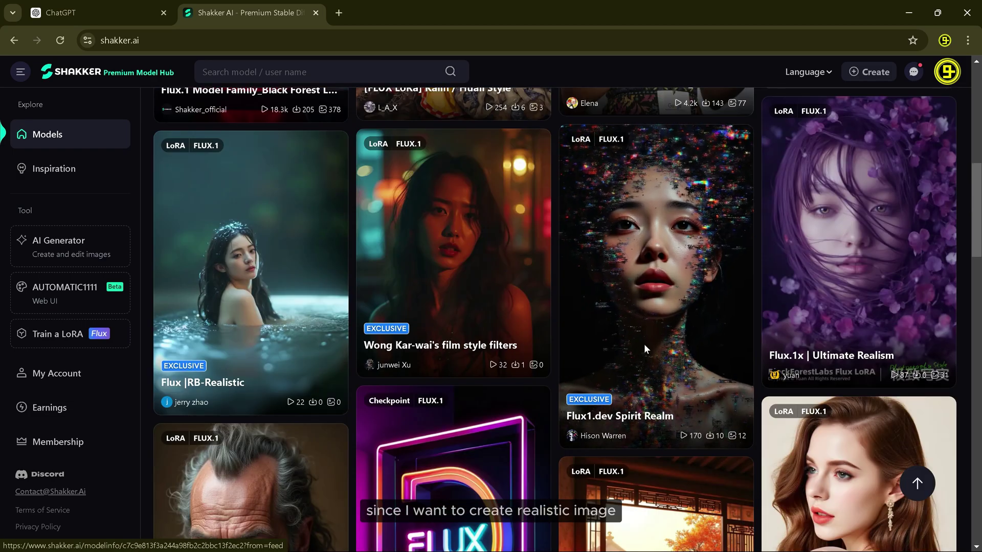
scroll(643, 344, "down", 1)
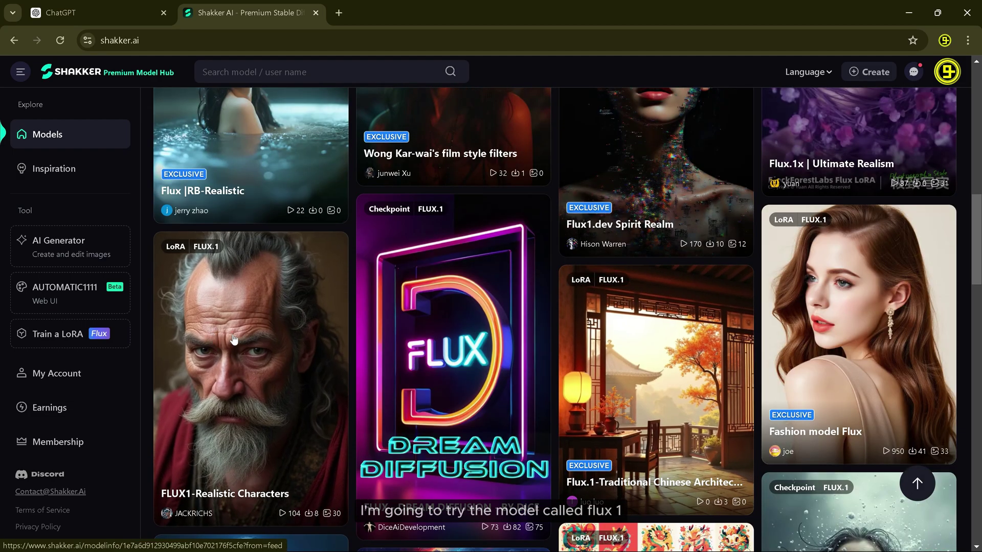
Open the FLUX1-Realistic Characters model page and run it in the AI image generator.
left_click(233, 337)
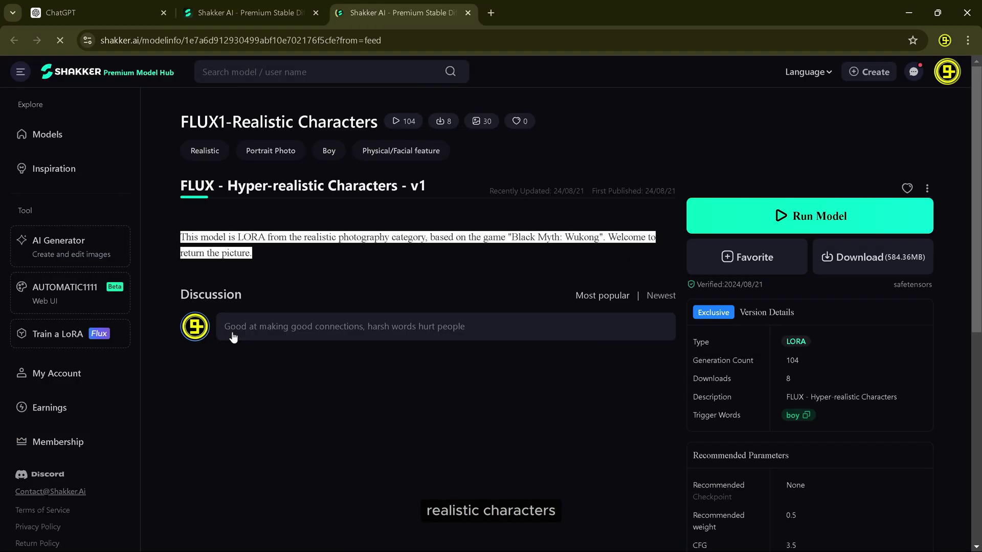
scroll(443, 310, "down", 2)
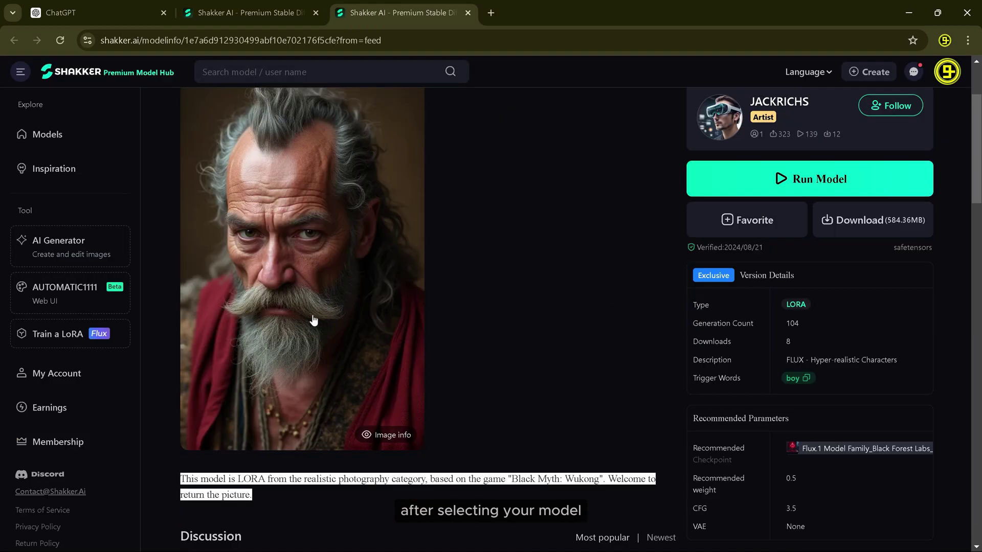
scroll(313, 322, "up", 2)
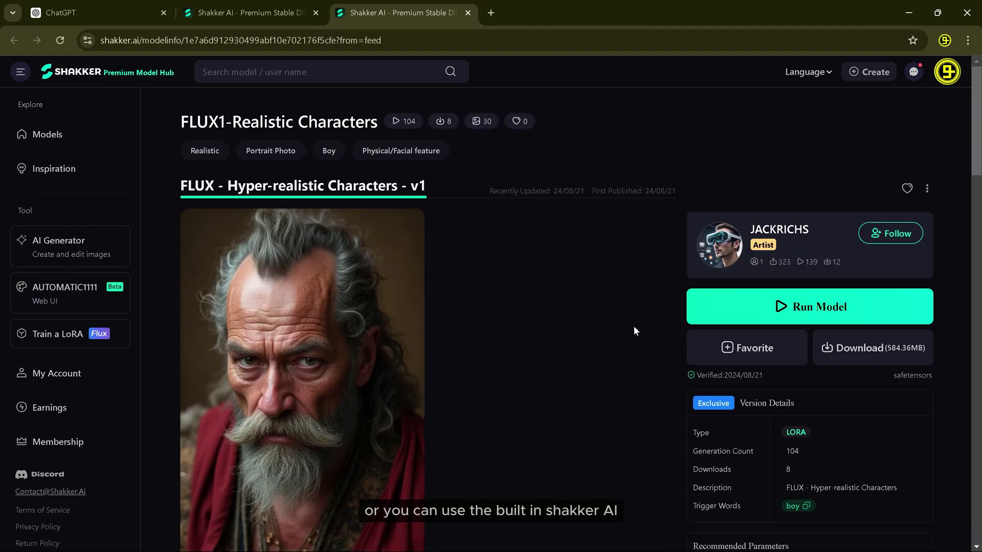
left_click(795, 308)
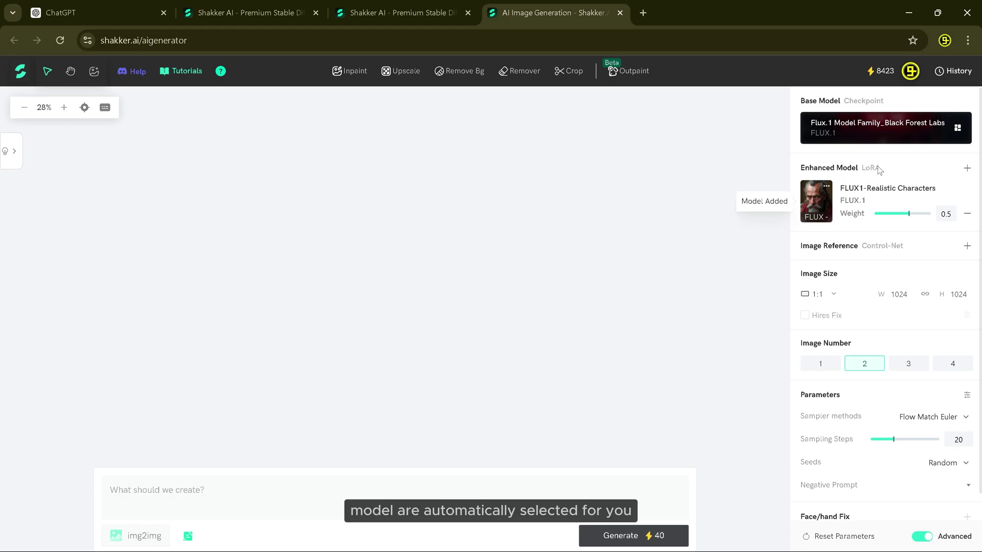
left_click(930, 132)
left_click(770, 108)
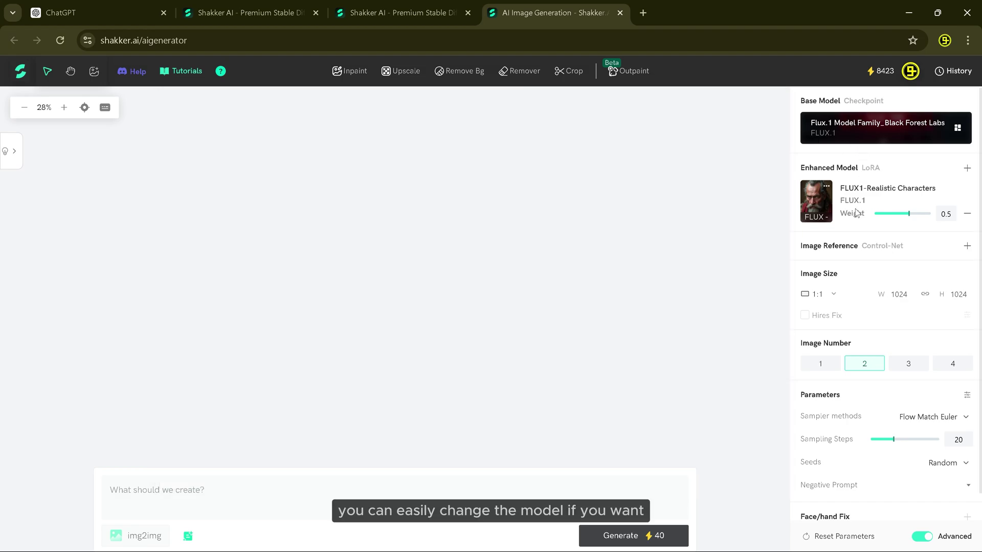
left_click(968, 168)
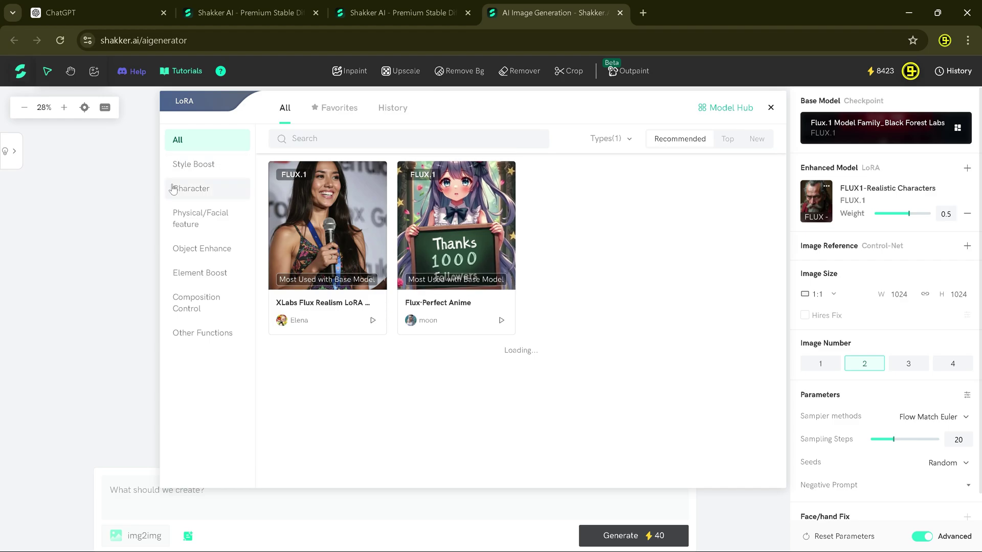
left_click(771, 108)
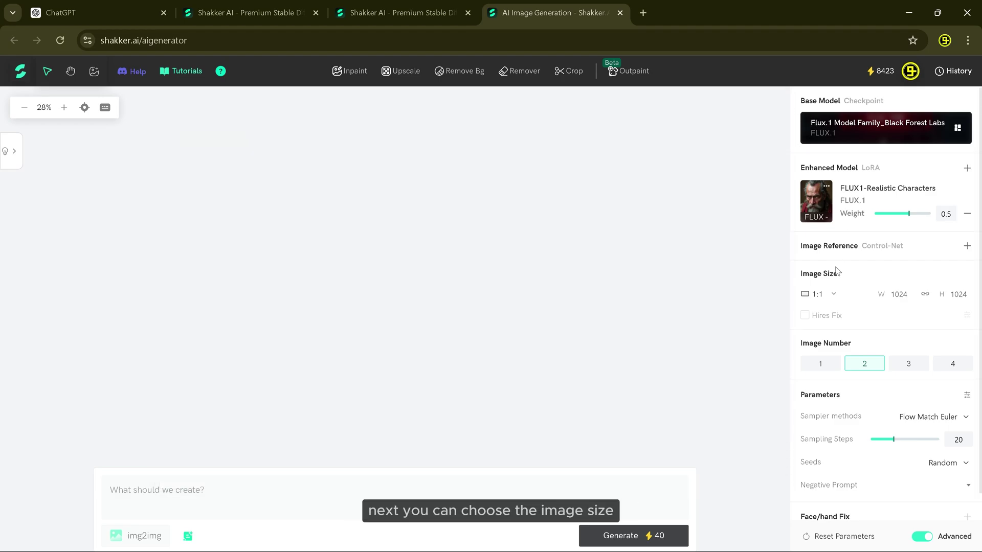
Switch the image size to custom 1080 × 1350 pixels.
left_click(805, 295)
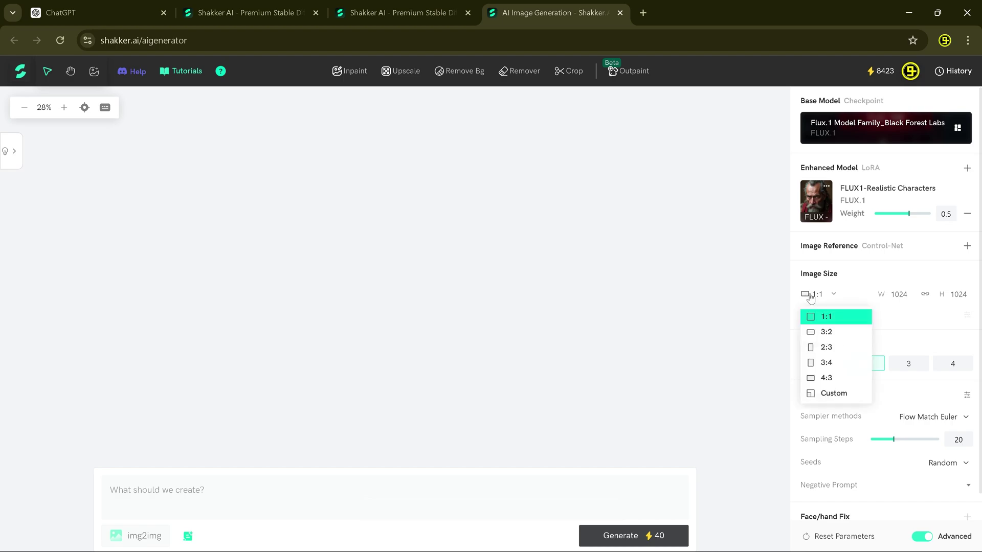
left_click(831, 296)
double_click(899, 294)
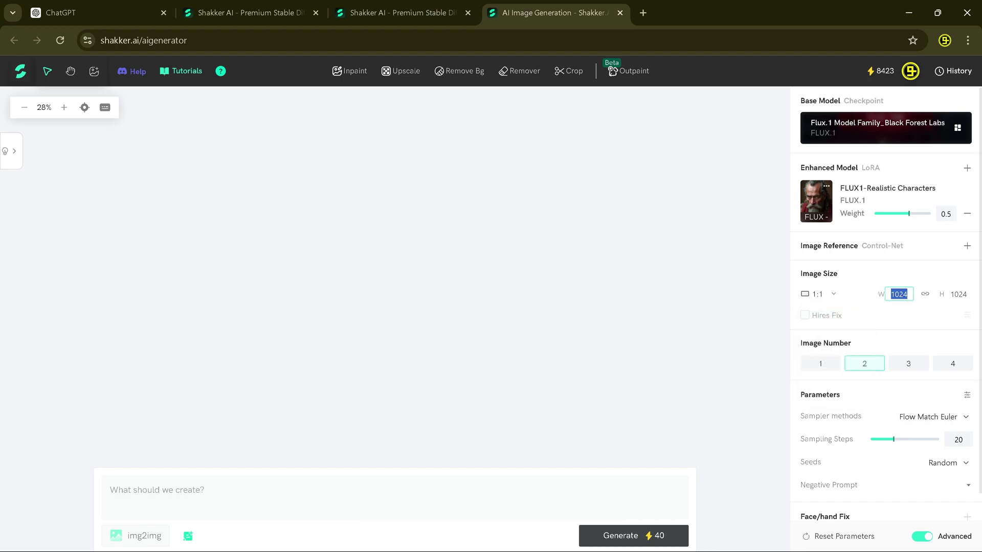
left_click(830, 295)
left_click(833, 394)
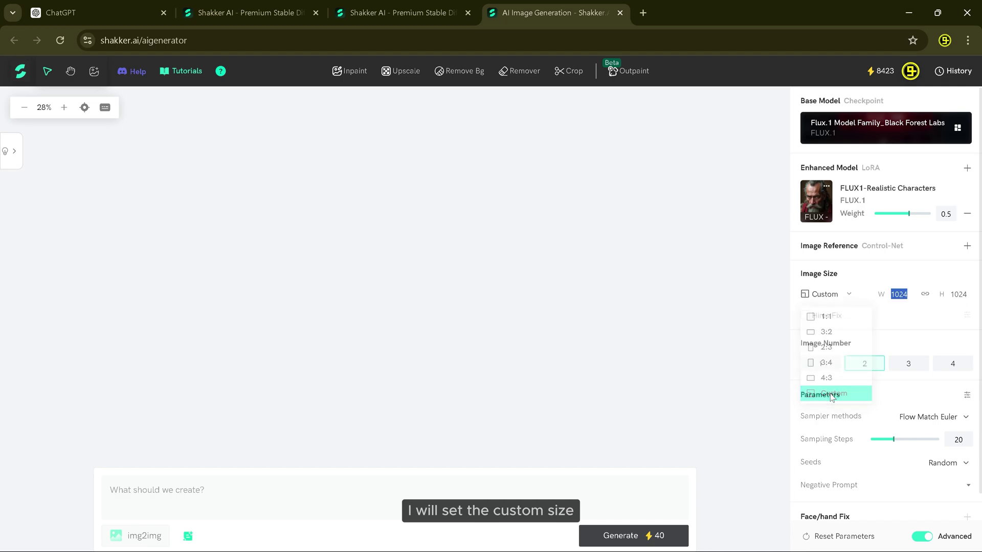
double_click(899, 295)
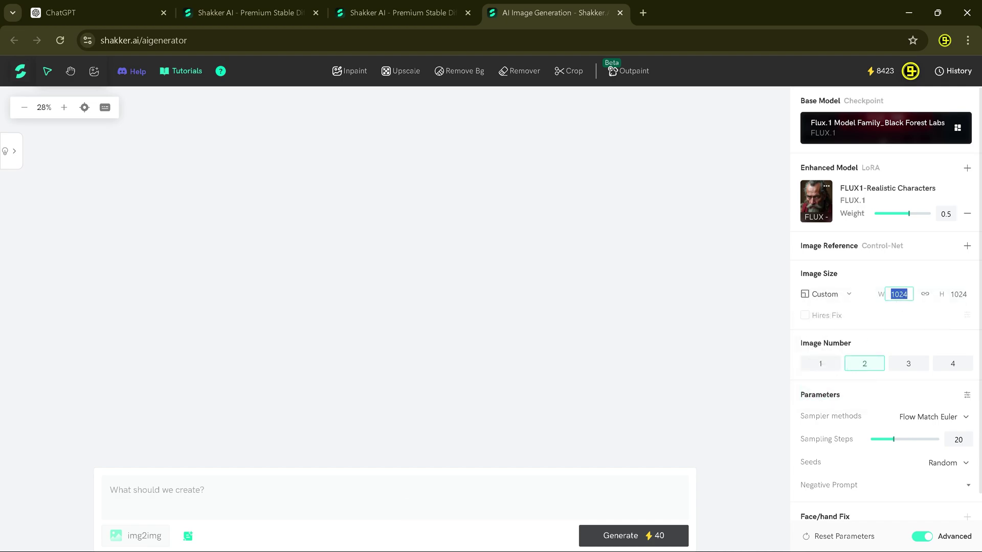
type("1")
double_click(958, 295)
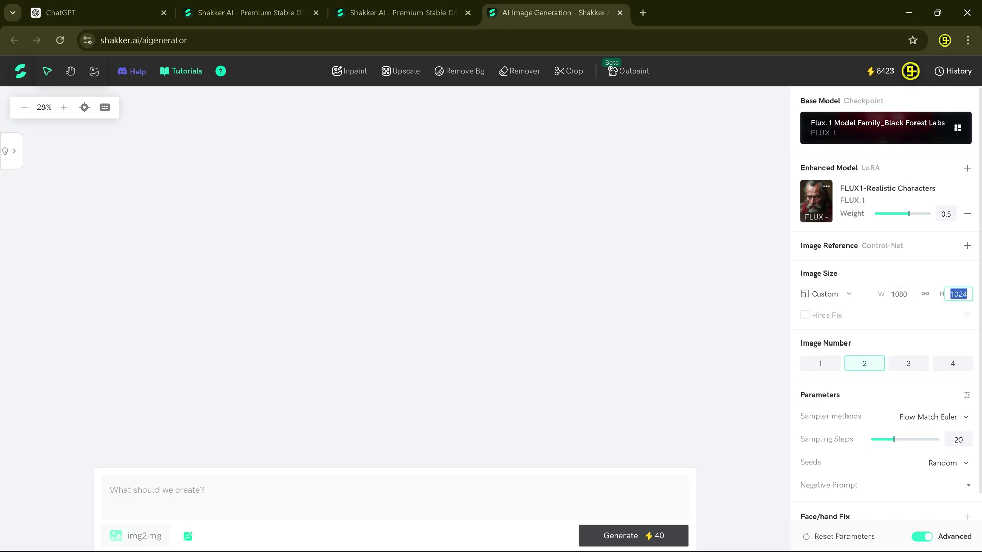
type("1350")
left_click(946, 326)
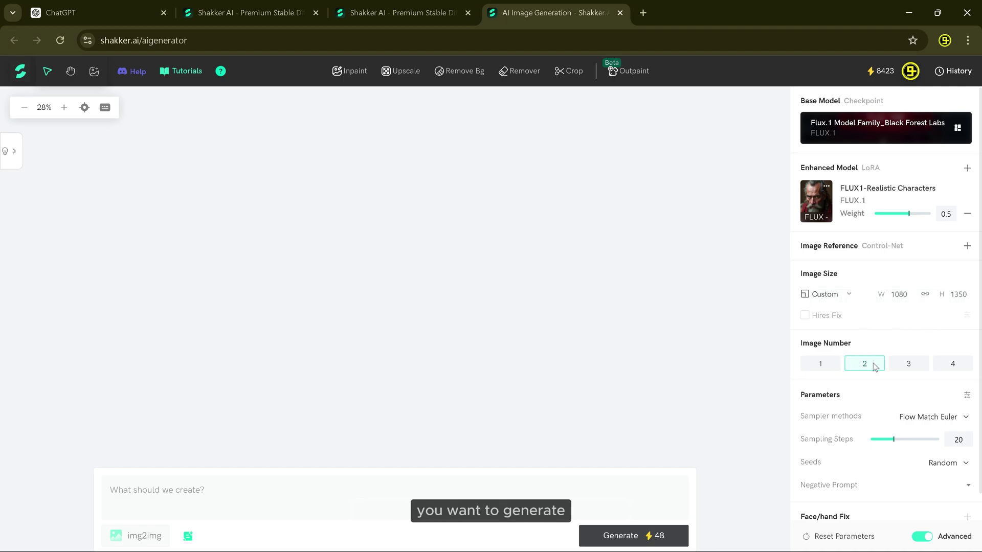
Expand and collapse the Negative Prompt section, then put the cursor in the prompt box.
scroll(884, 401, "down", 1)
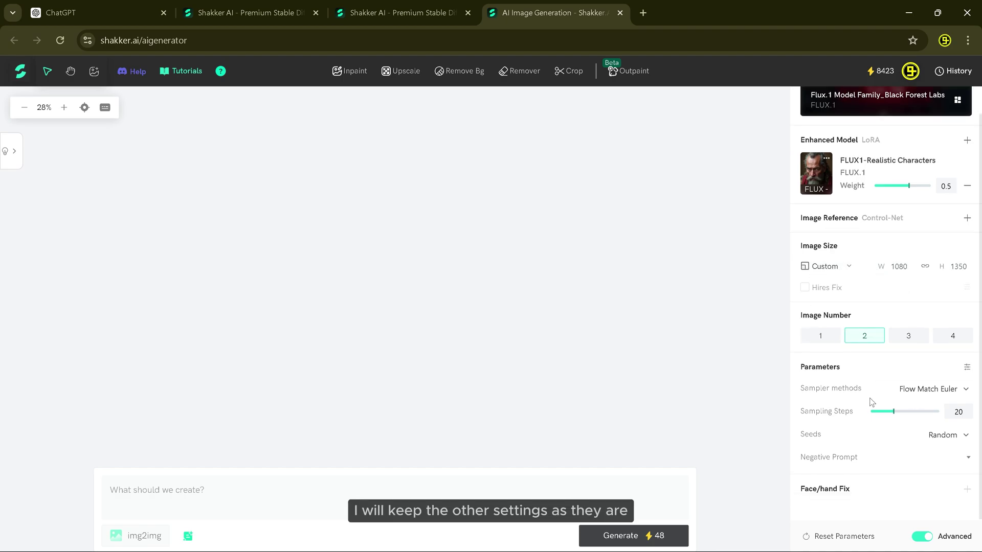
left_click(841, 458)
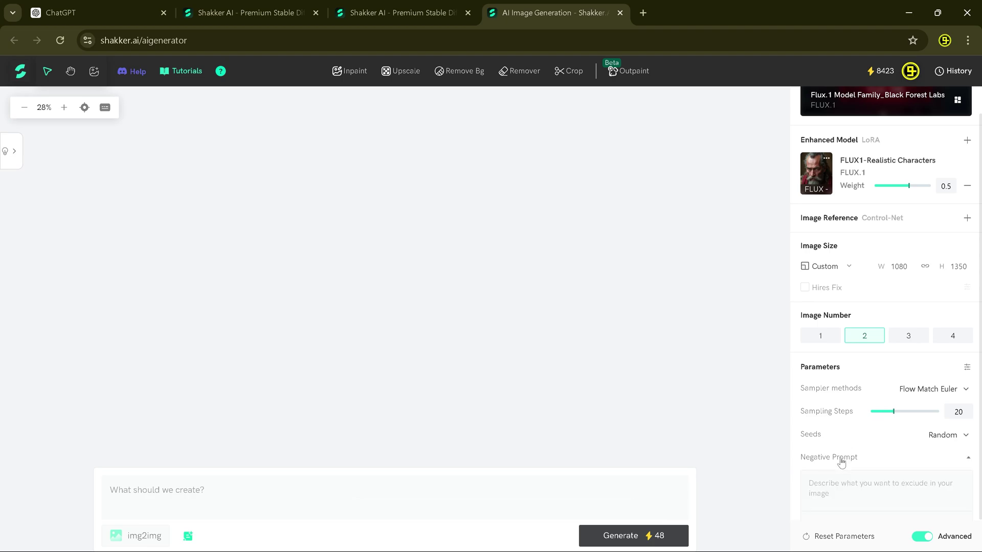
left_click(858, 459)
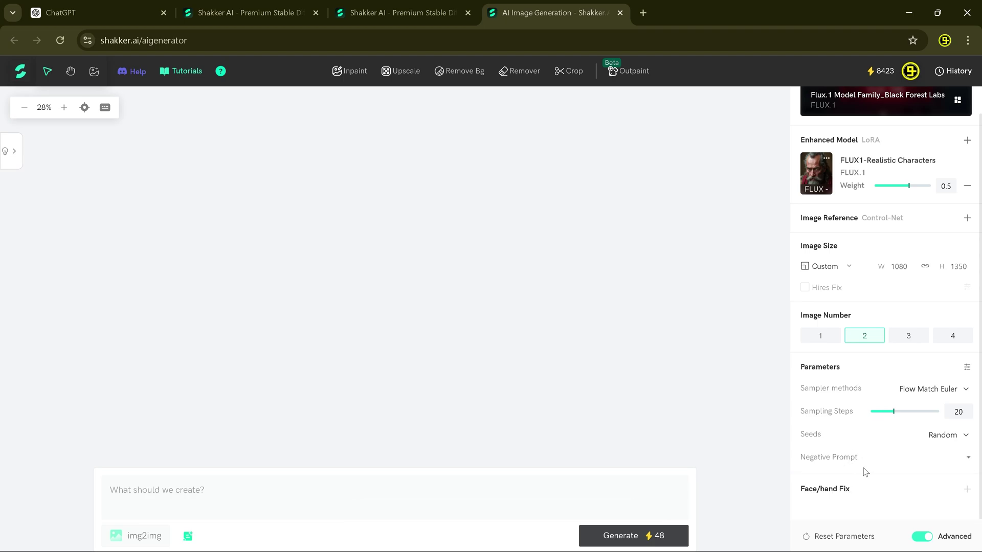
left_click(314, 481)
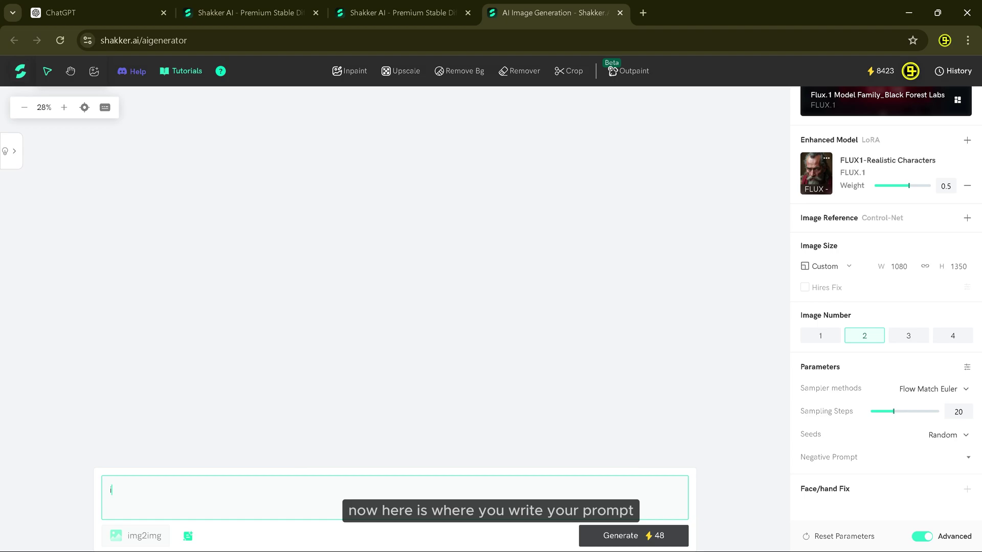
Generate images from the prompt 'indian king, sword in his hand, looking angry'.
type("indian king, s")
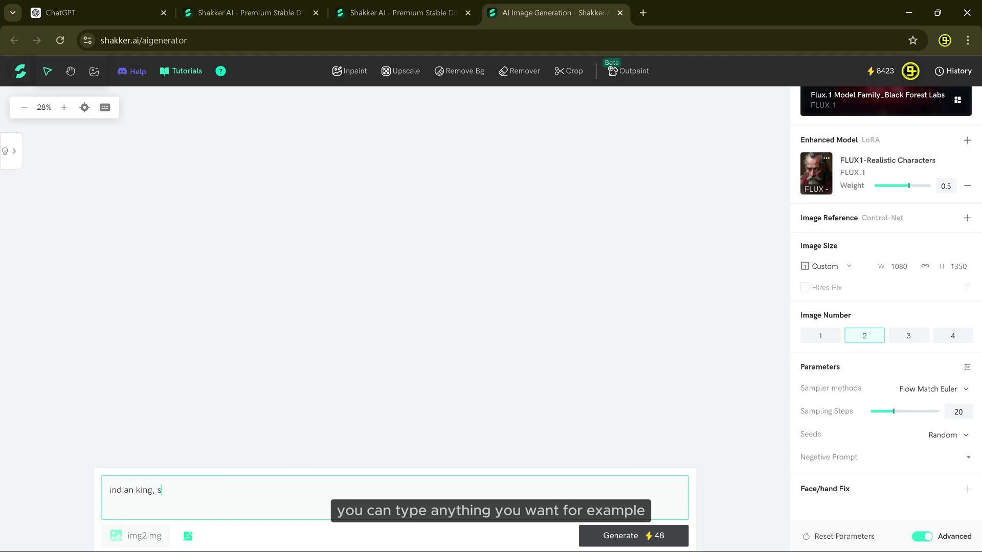
type("word in h")
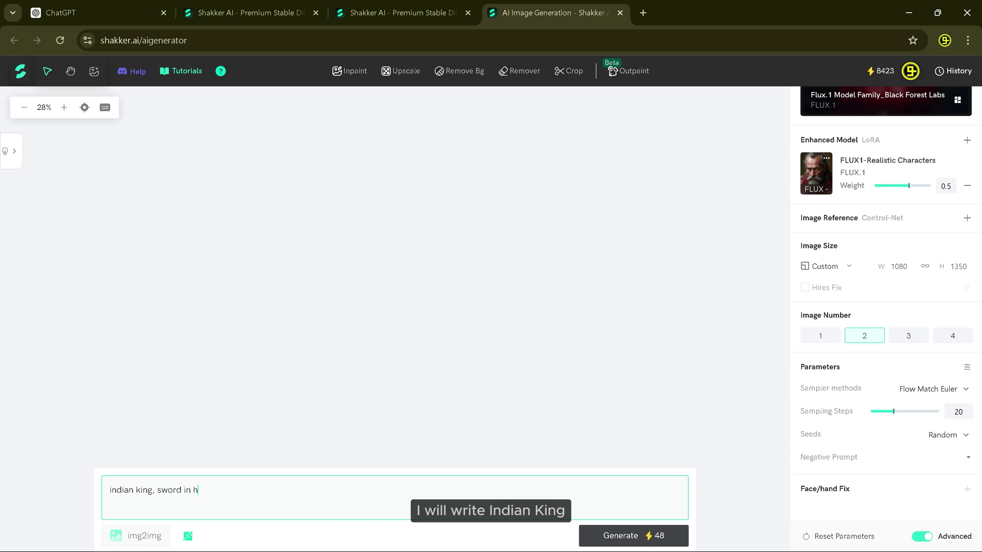
type("is hand, l")
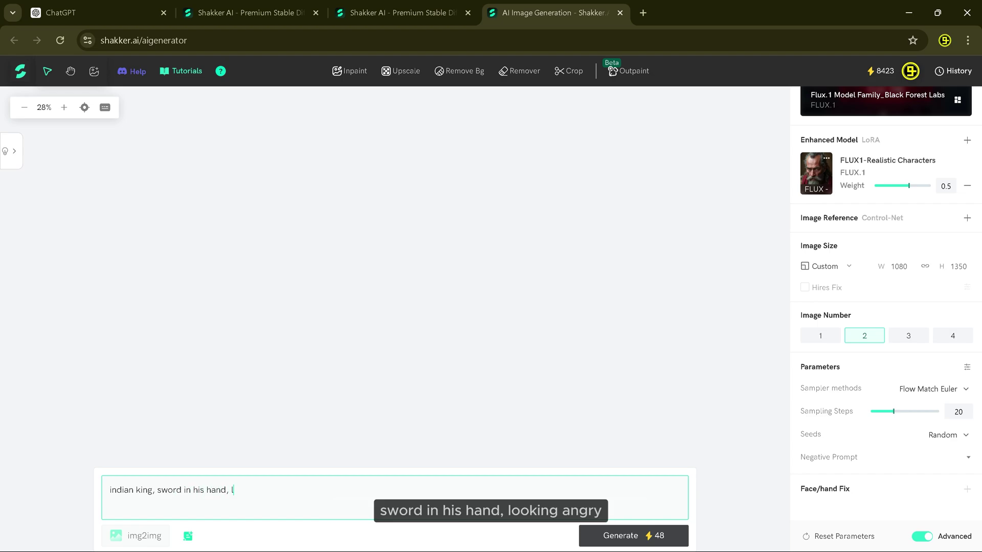
type("ooking angr")
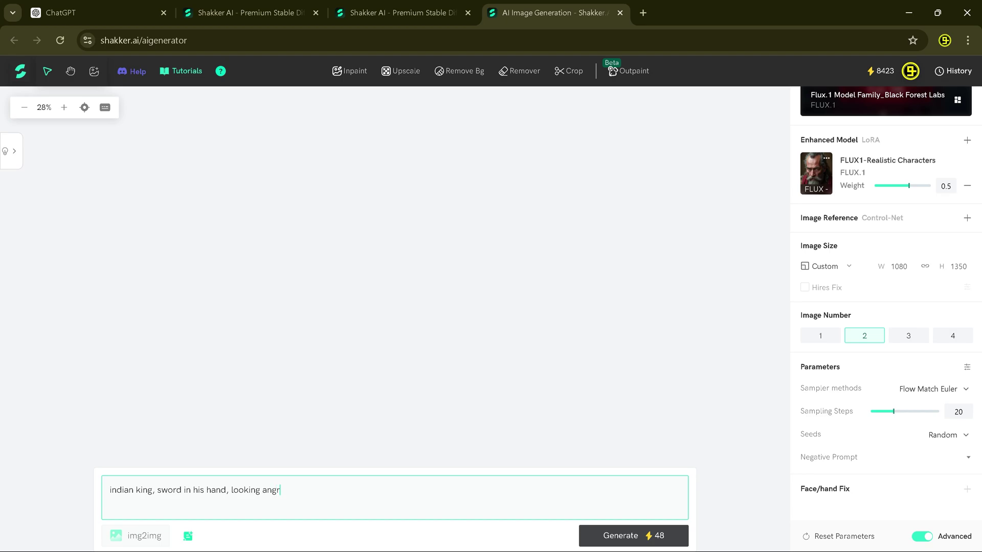
type("y")
key("BackSpace")
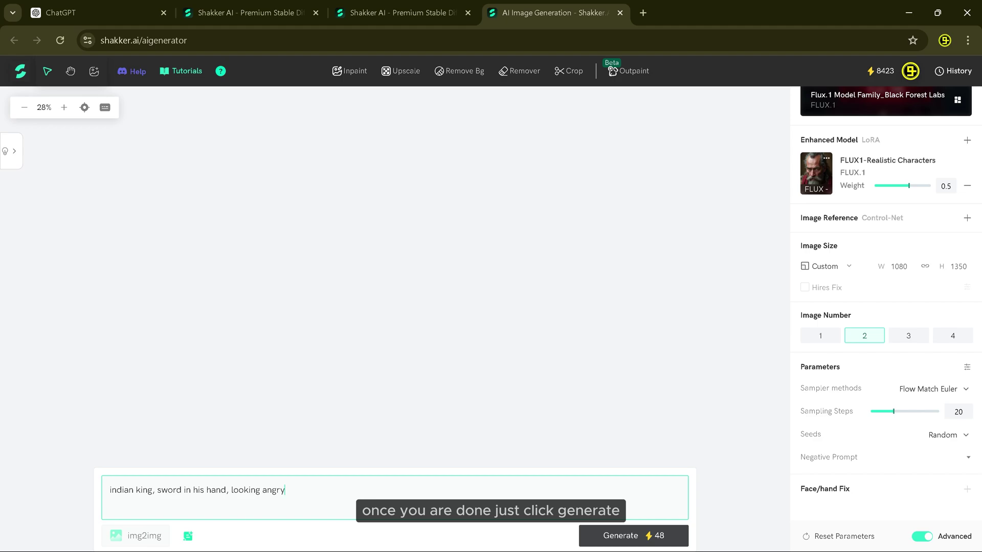
left_click(598, 536)
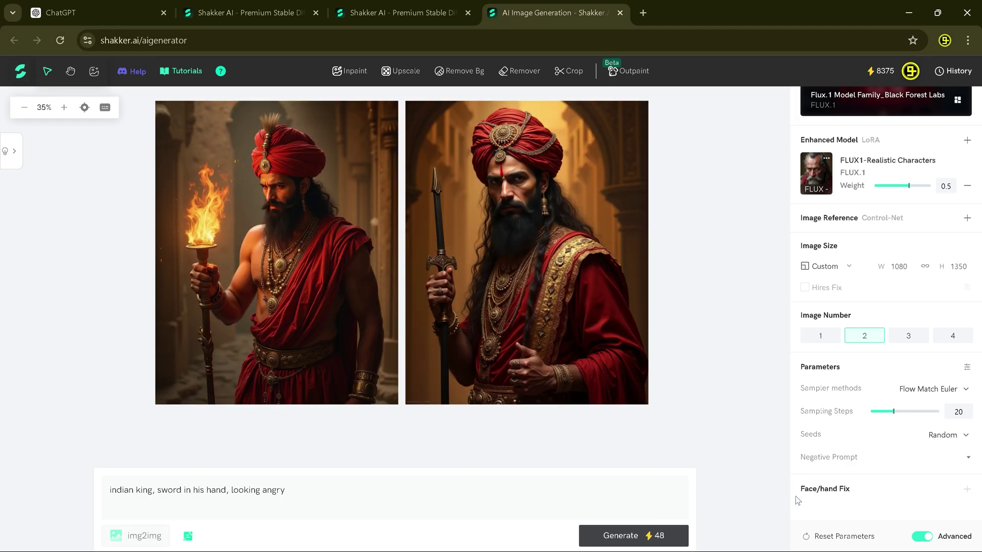
scroll(704, 321, "up", 2)
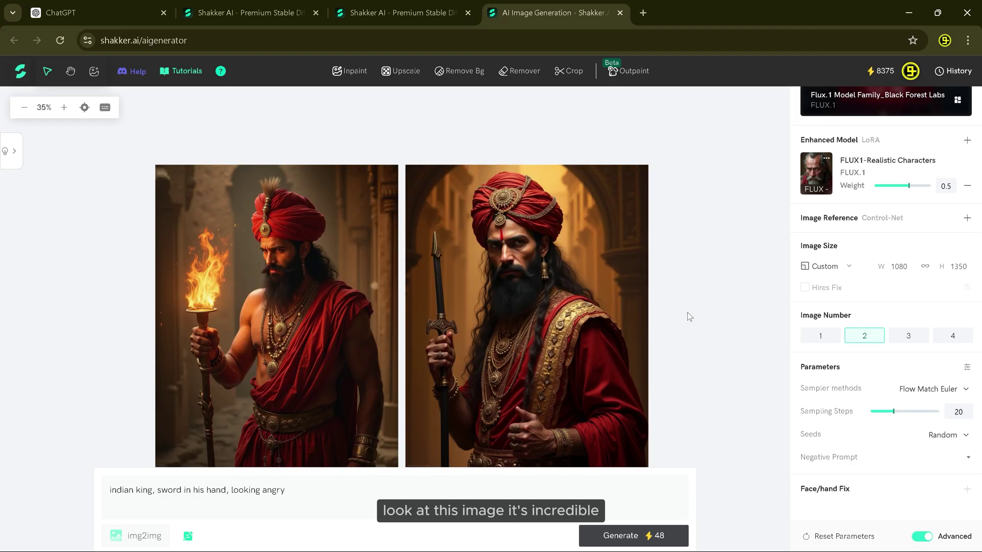
mouse_move(472, 340)
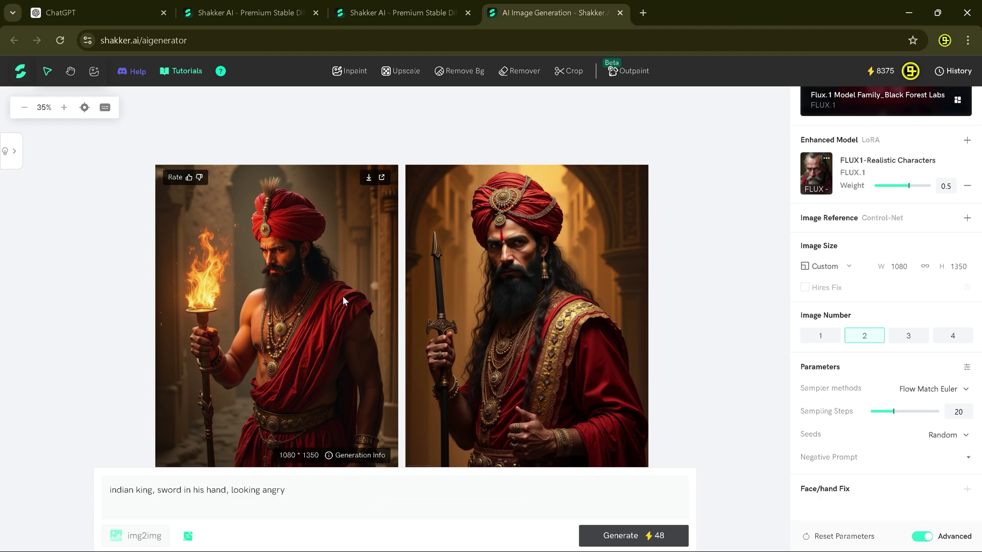
left_click(559, 279)
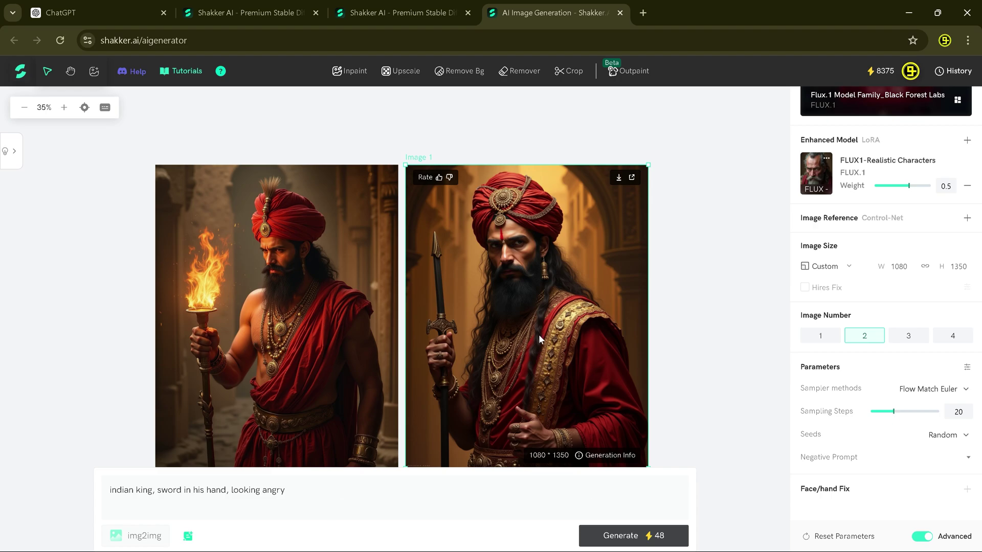
scroll(546, 315, "up", 5)
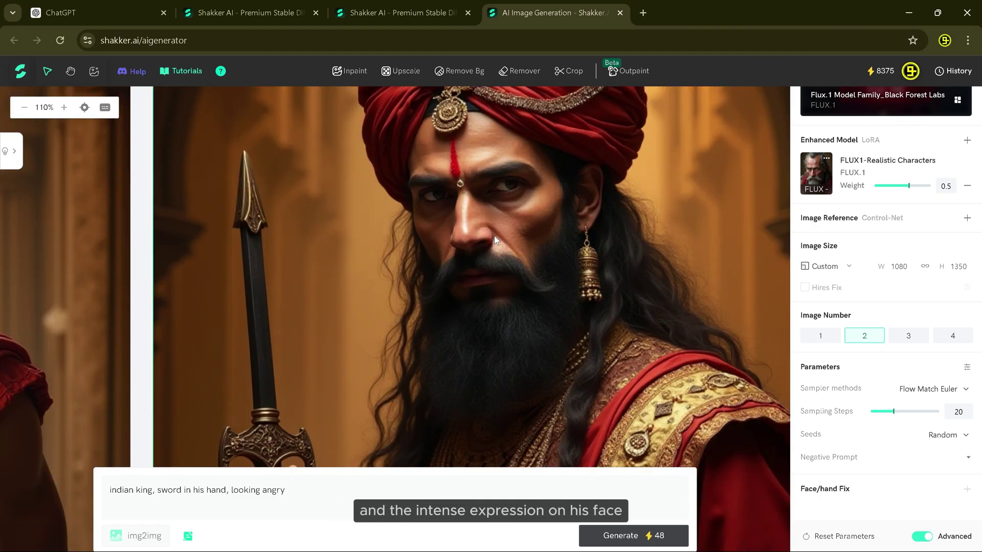
scroll(494, 236, "down", 2)
scroll(517, 334, "down", 5)
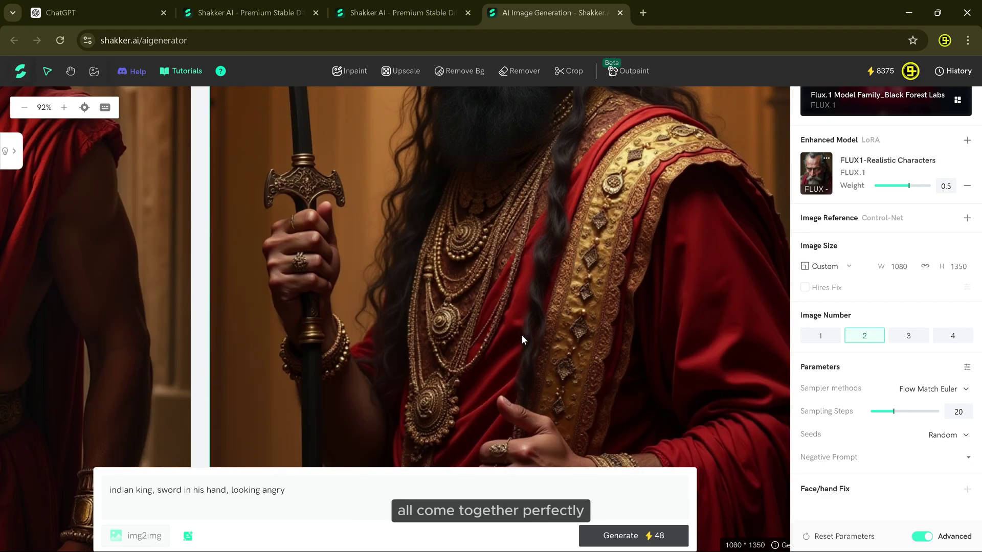
scroll(524, 331, "up", 1)
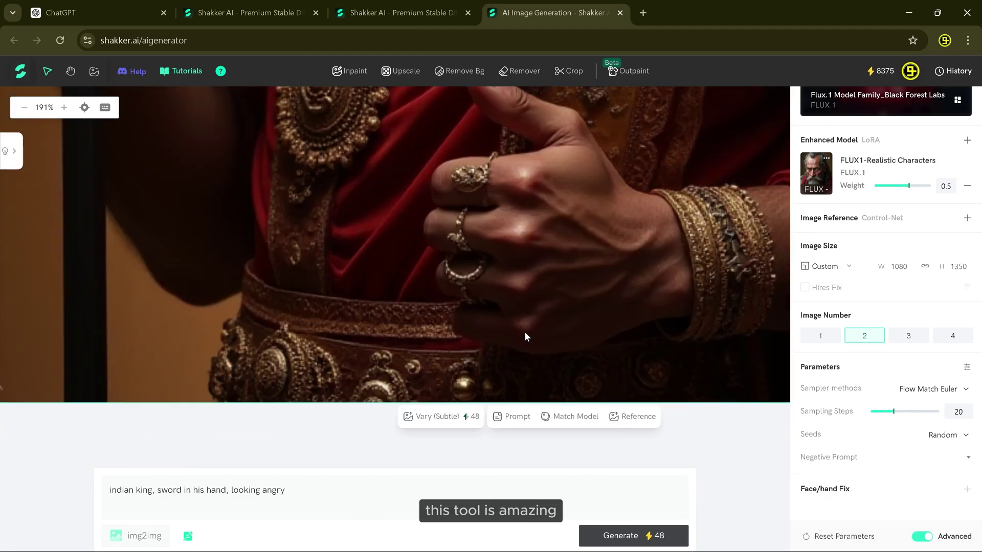
scroll(523, 331, "down", 4)
scroll(528, 333, "down", 3)
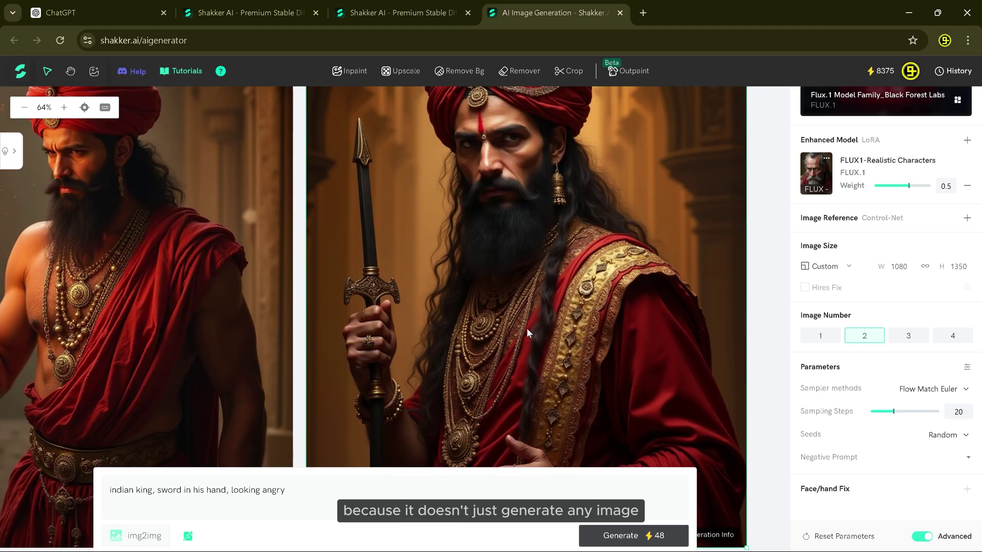
scroll(520, 260, "down", 1)
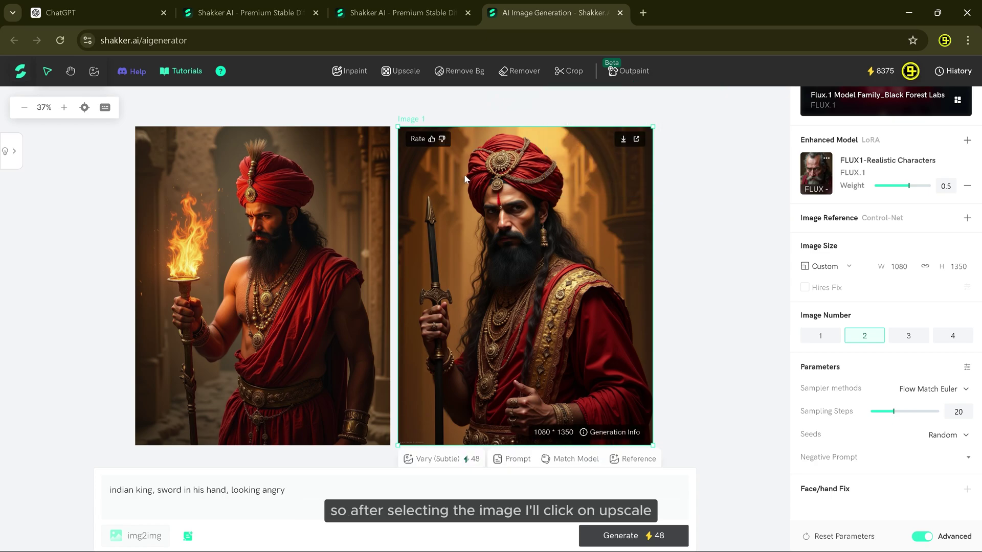
Upscale the king portrait 2x in Realistic portrait style: strength 0.5, details 0.54, similarity 0.99.
left_click(394, 71)
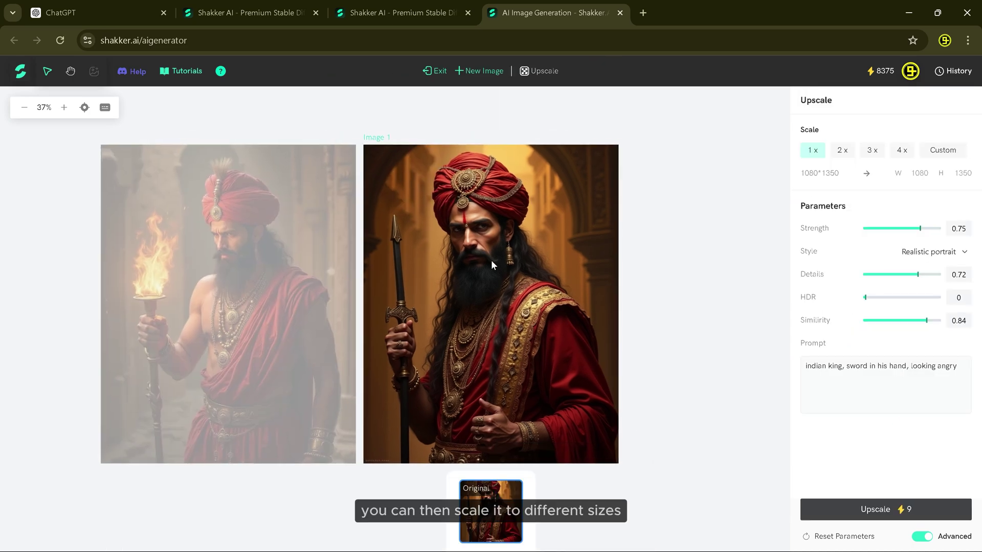
left_click(839, 152)
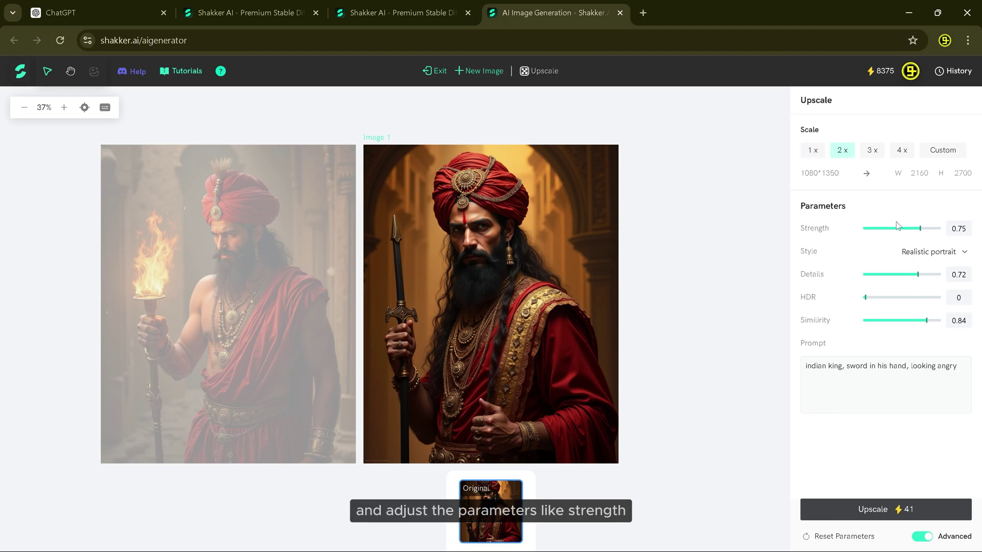
left_click_drag(915, 234, 903, 236)
left_click(928, 251)
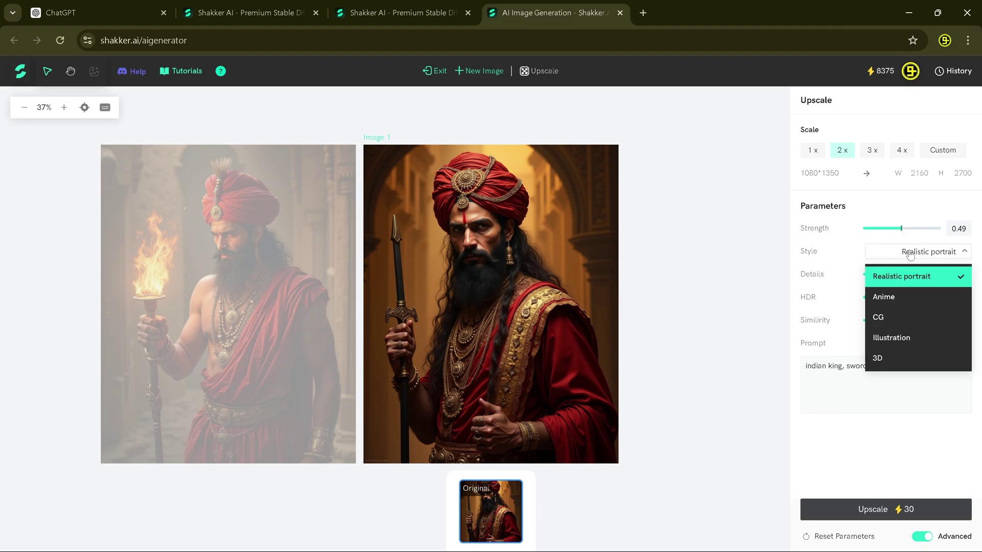
left_click(896, 277)
left_click_drag(896, 277, 867, 298)
left_click_drag(926, 321, 939, 321)
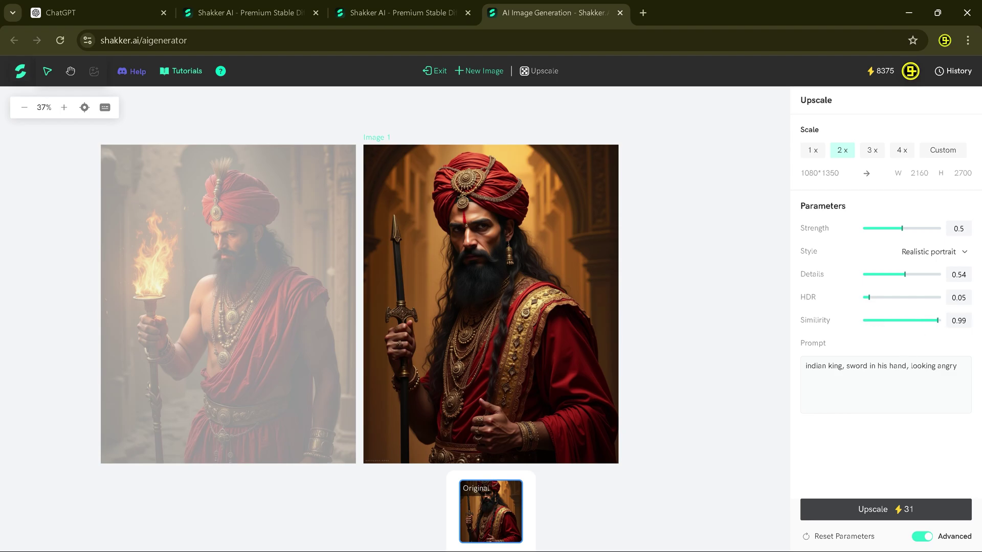
left_click(859, 512)
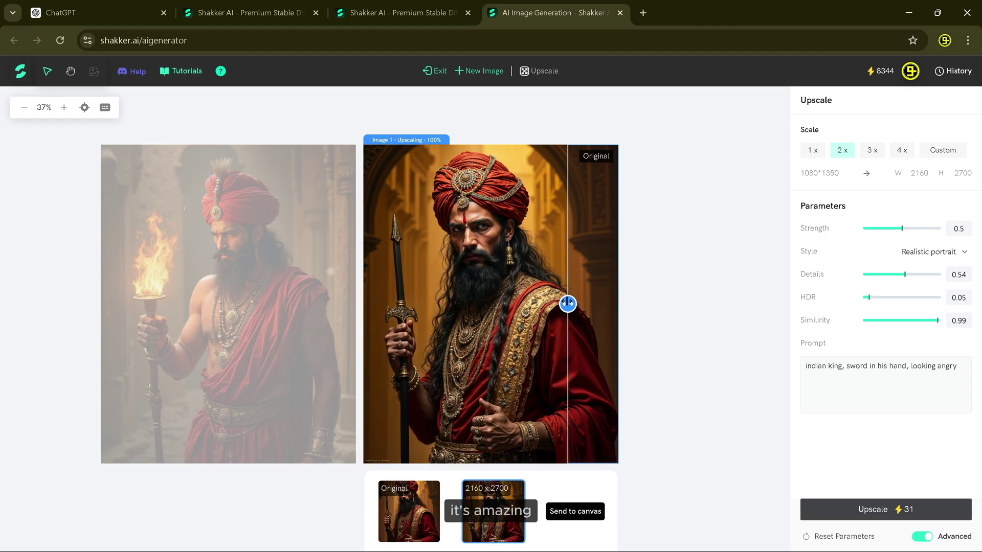
Sweep the before/after slider across the upscaled king portrait to compare it with the original.
left_click_drag(564, 306, 595, 304)
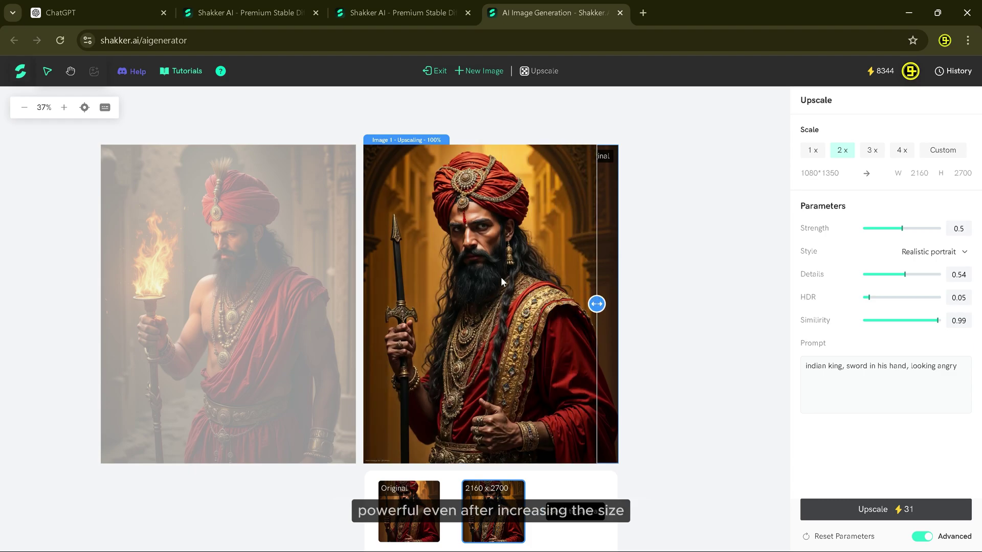
scroll(499, 282, "up", 6)
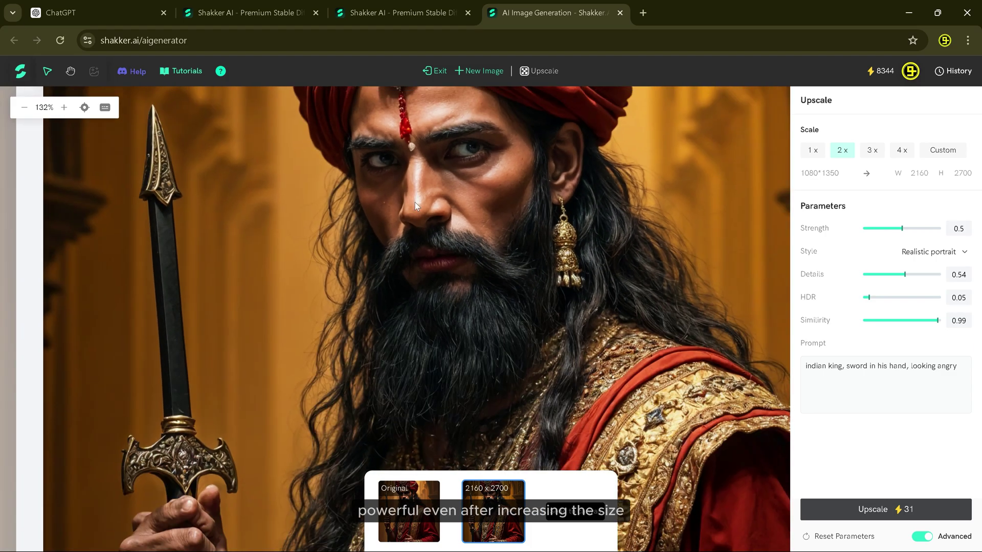
scroll(523, 260, "down", 2)
left_click_drag(714, 369, 519, 338)
scroll(480, 176, "up", 3)
scroll(595, 391, "down", 3)
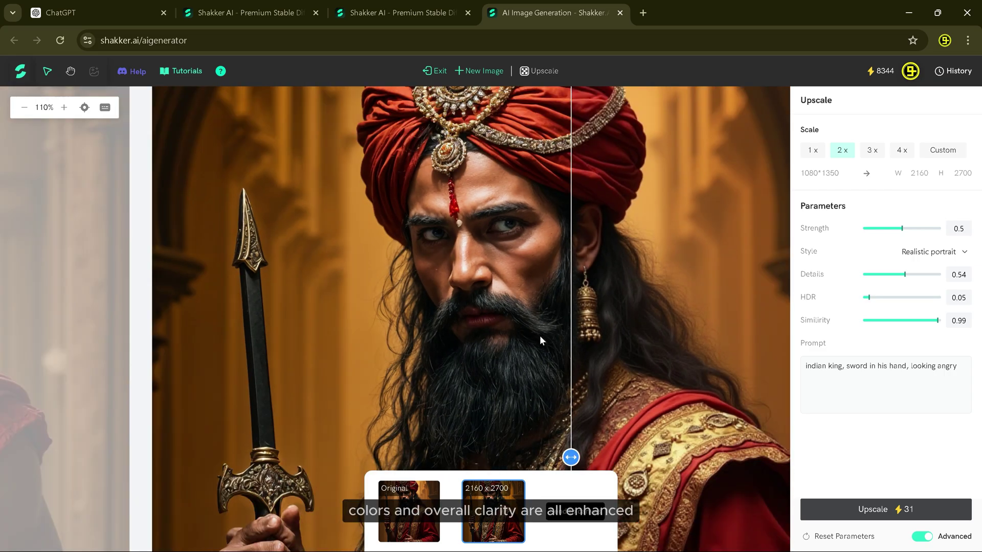
left_click_drag(573, 455, 616, 415)
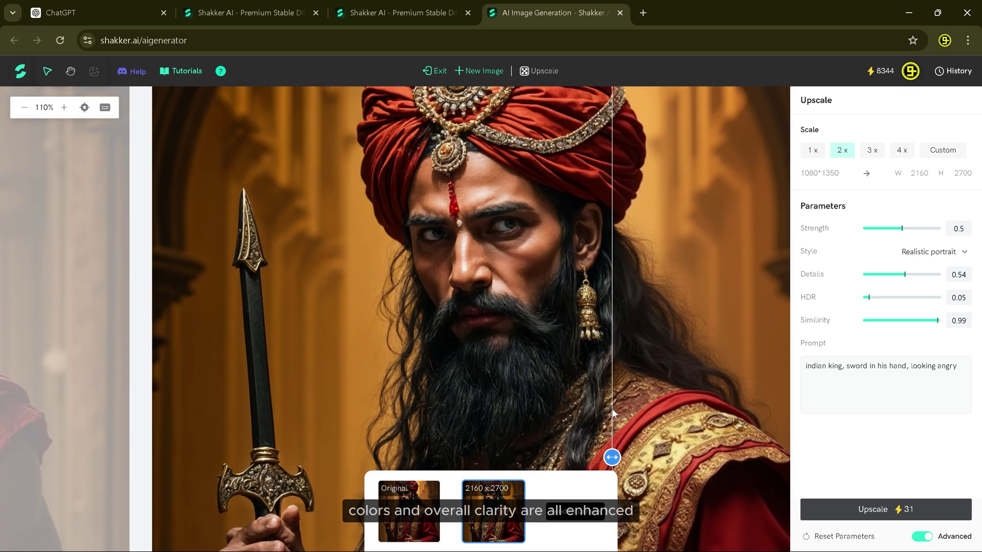
scroll(453, 281, "down", 3)
left_click_drag(561, 392, 627, 383)
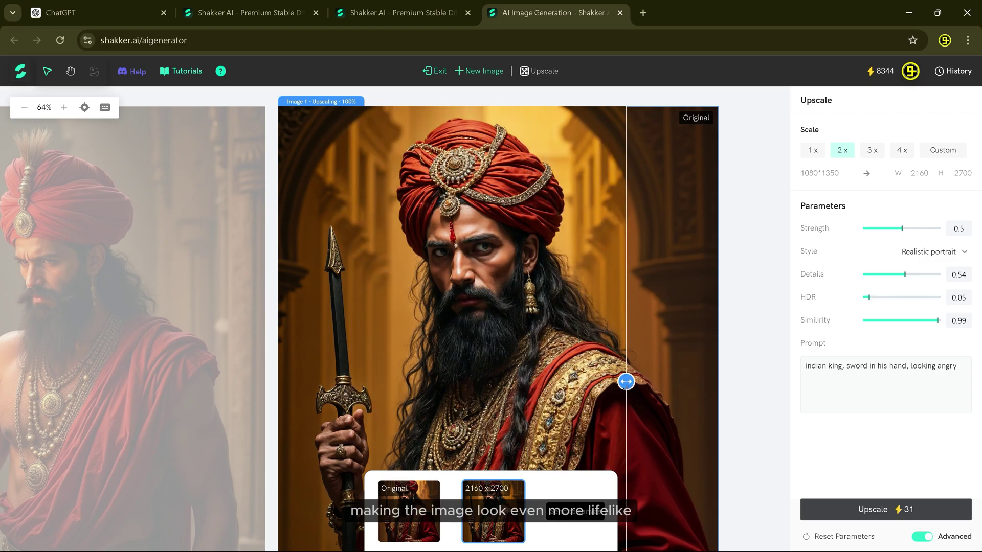
scroll(484, 327, "up", 5)
scroll(446, 268, "down", 5)
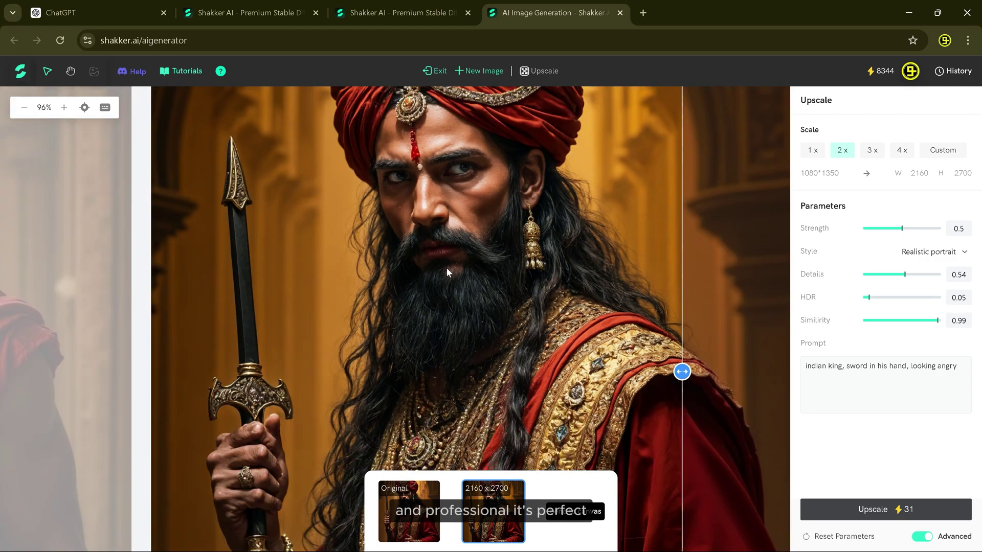
scroll(483, 293, "down", 3)
scroll(484, 294, "up", 2)
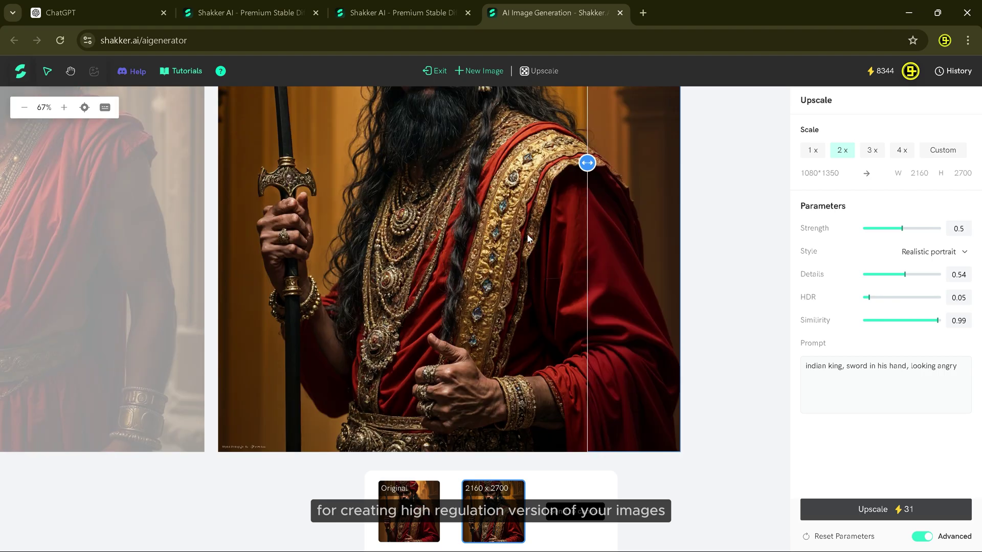
Compare the robe detail once more, then send the upscaled portrait to the canvas.
left_click_drag(588, 204, 645, 220)
scroll(470, 427, "up", 3)
scroll(497, 315, "down", 5)
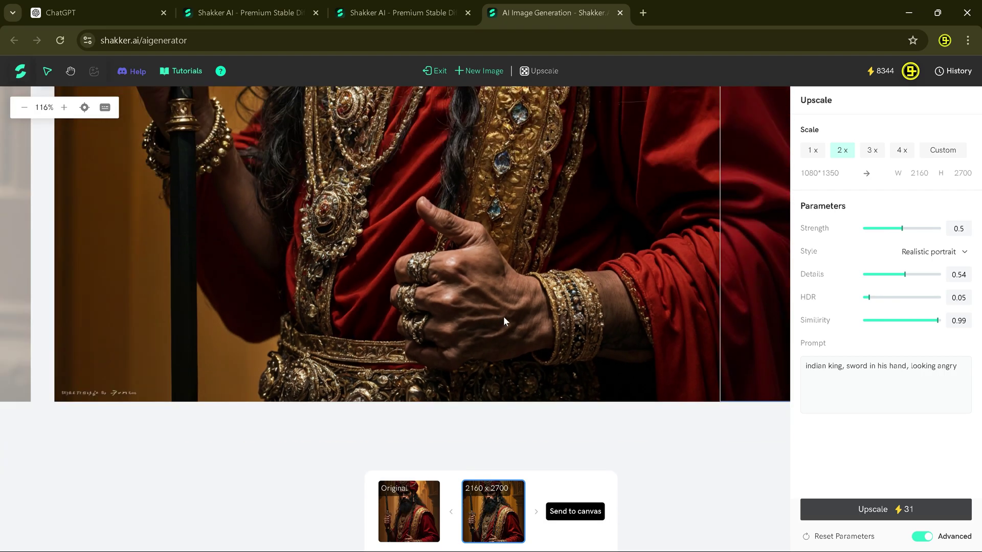
scroll(511, 297, "down", 4)
scroll(583, 287, "up", 2)
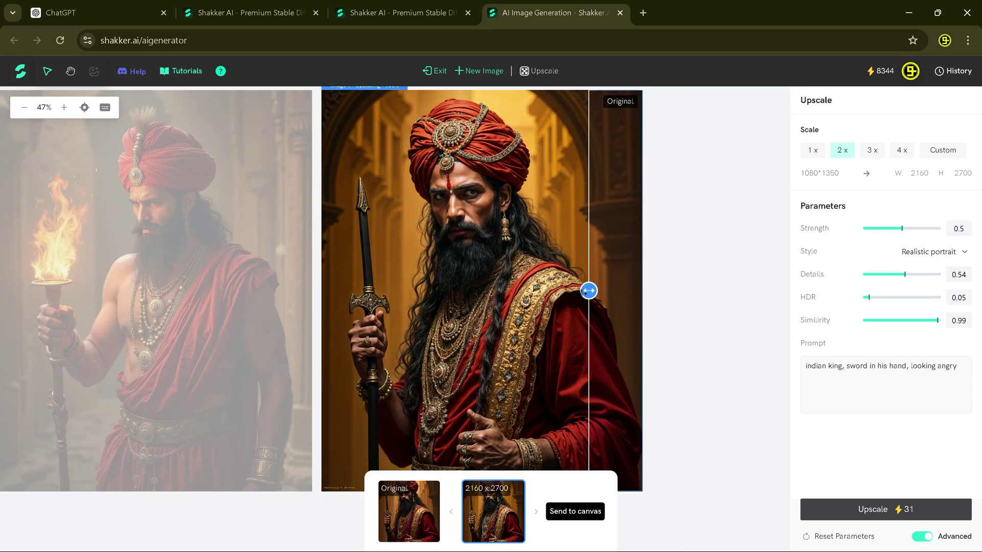
left_click_drag(588, 290, 664, 296)
scroll(618, 333, "down", 3)
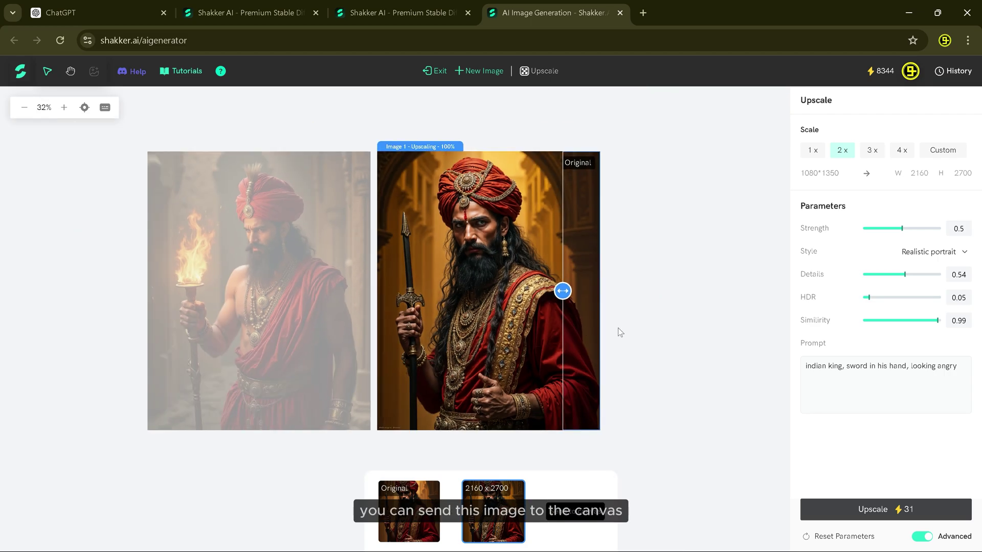
left_click(574, 513)
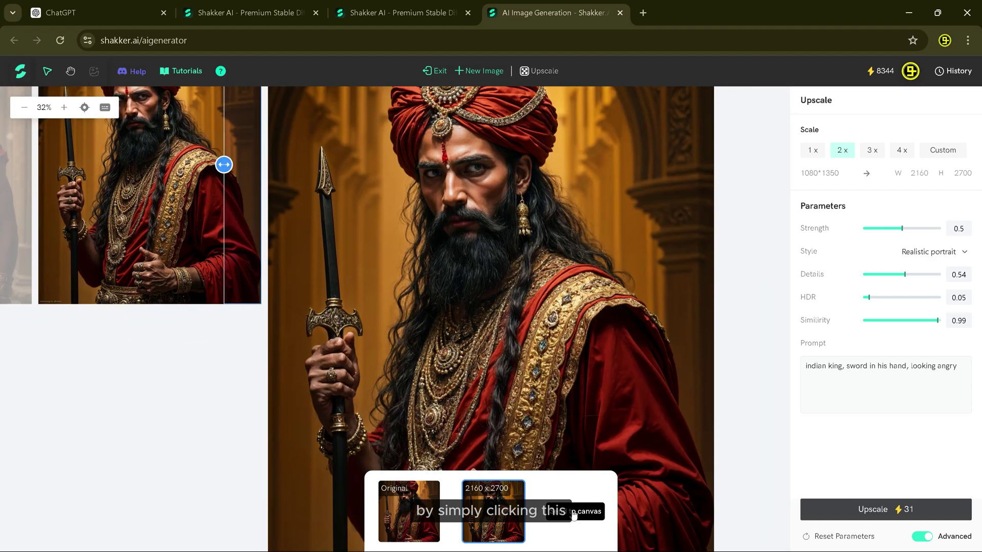
scroll(425, 278, "down", 3)
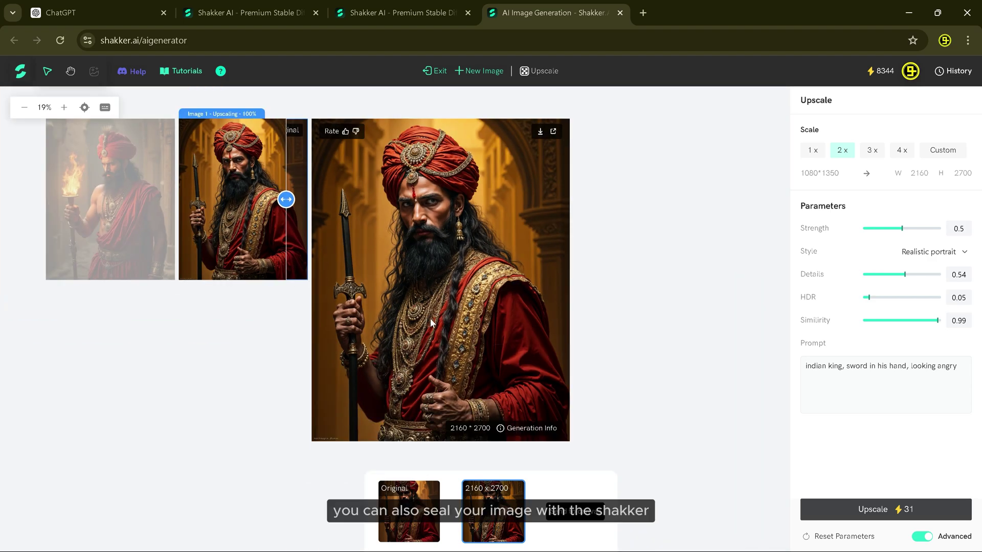
Publish the upscaled portrait to Shakker titled 'indian king', described 'indian king with sword in his hand'.
left_click(554, 133)
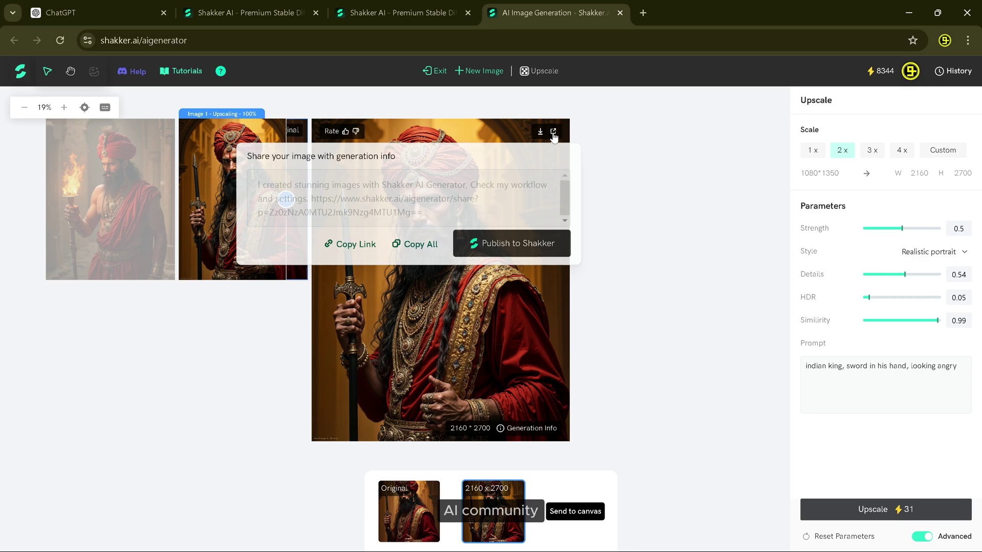
left_click(491, 244)
left_click(353, 319)
type("indian king")
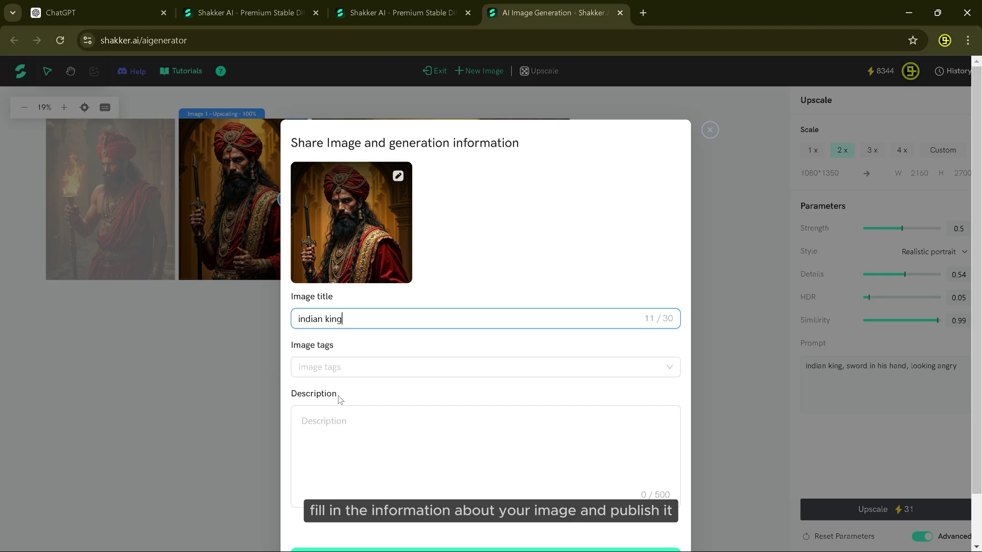
left_click(340, 410)
type("indian king with sword in hi")
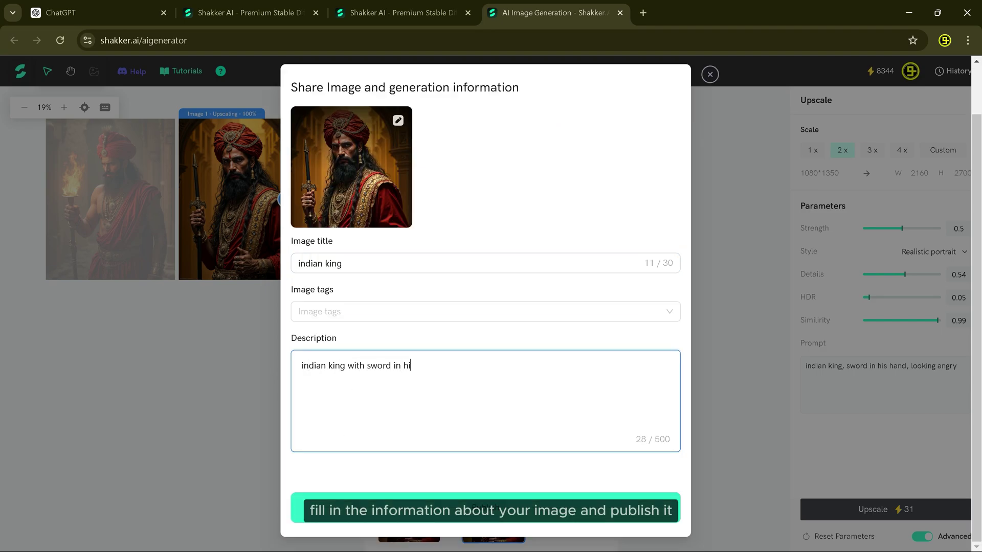
type("s hand")
left_click(465, 510)
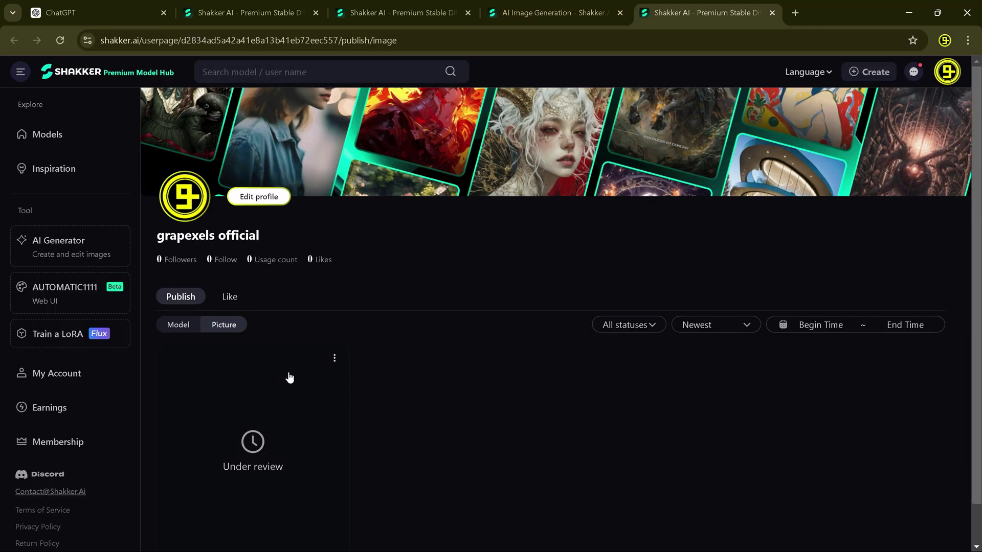
Download the upscaled image to Downloads and open the XLabs Flux Realism LoRA model page.
left_click(576, 11)
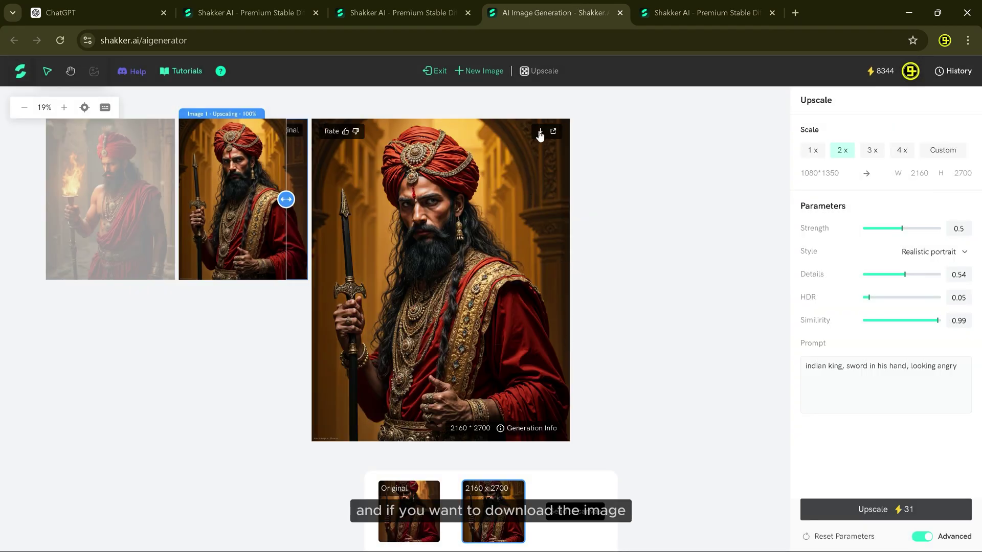
left_click(540, 133)
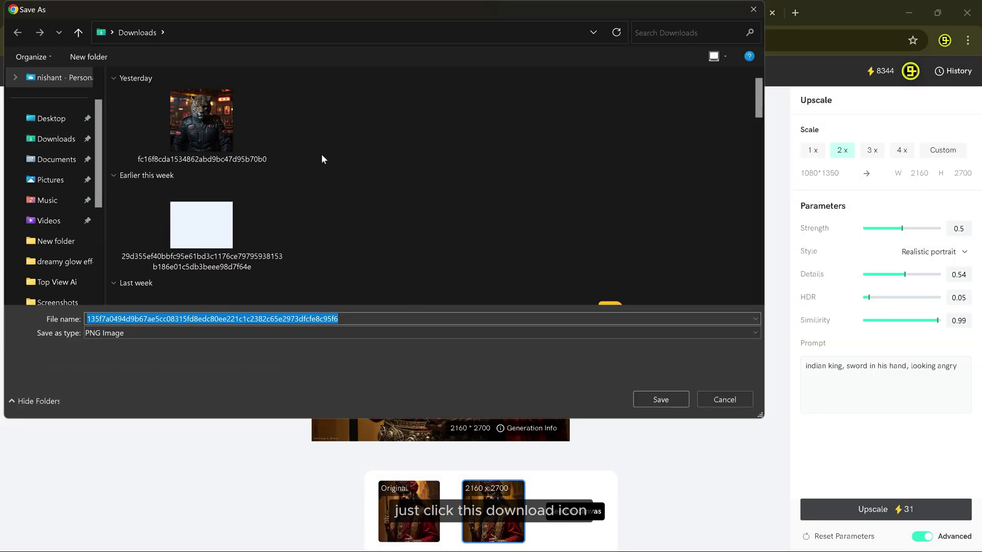
left_click(678, 399)
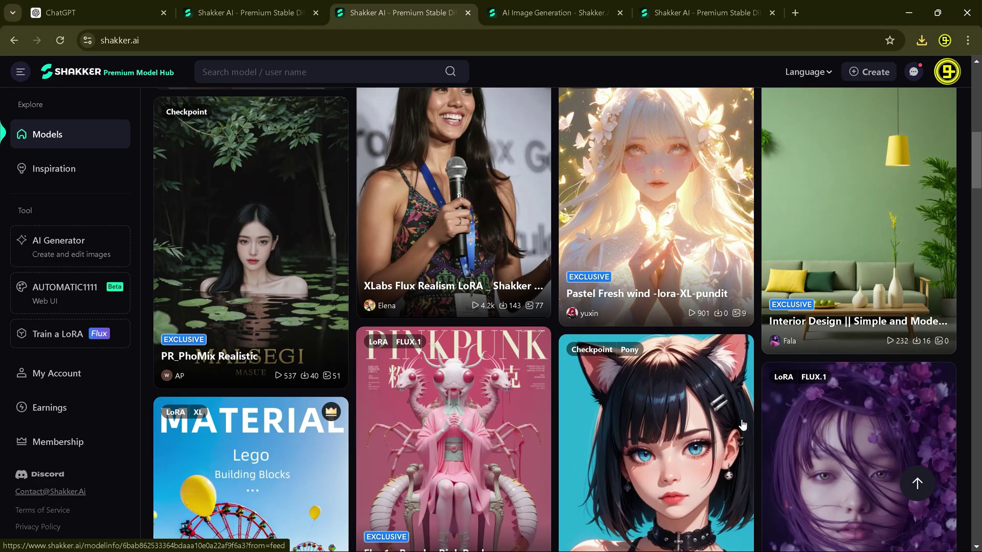
scroll(464, 289, "up", 2)
left_click(465, 289)
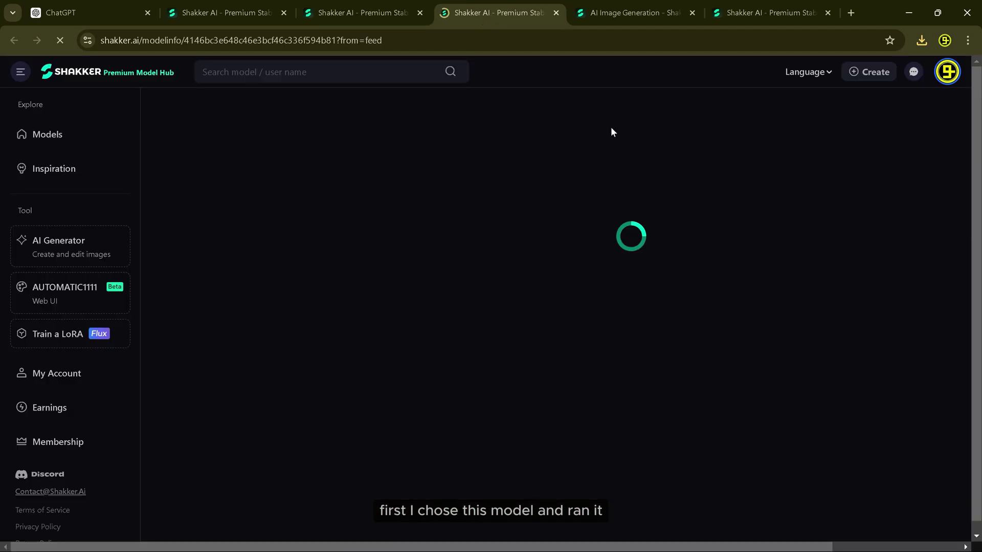
Run the XLabs model in the generator and paste in the Vikings prompt copied from ChatGPT.
left_click(777, 302)
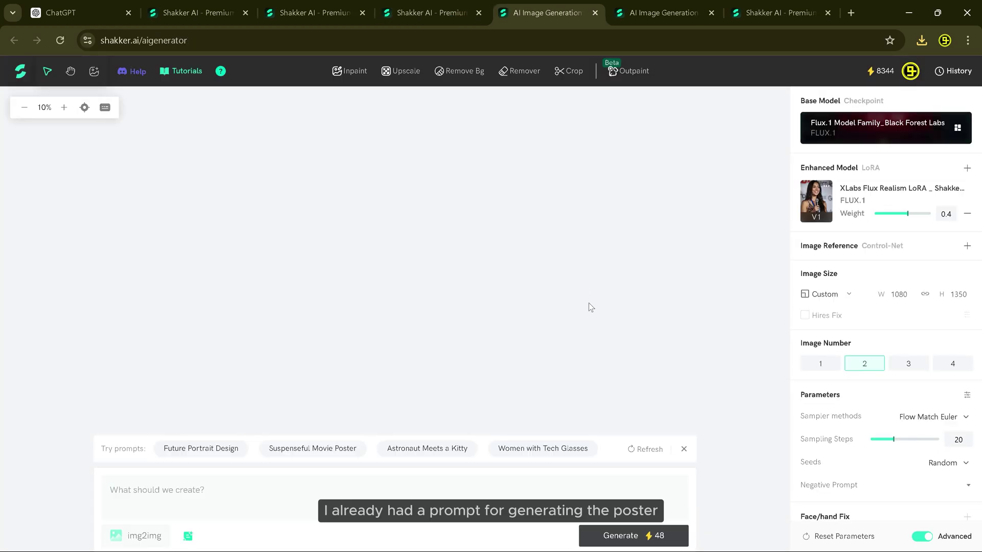
left_click(138, 6)
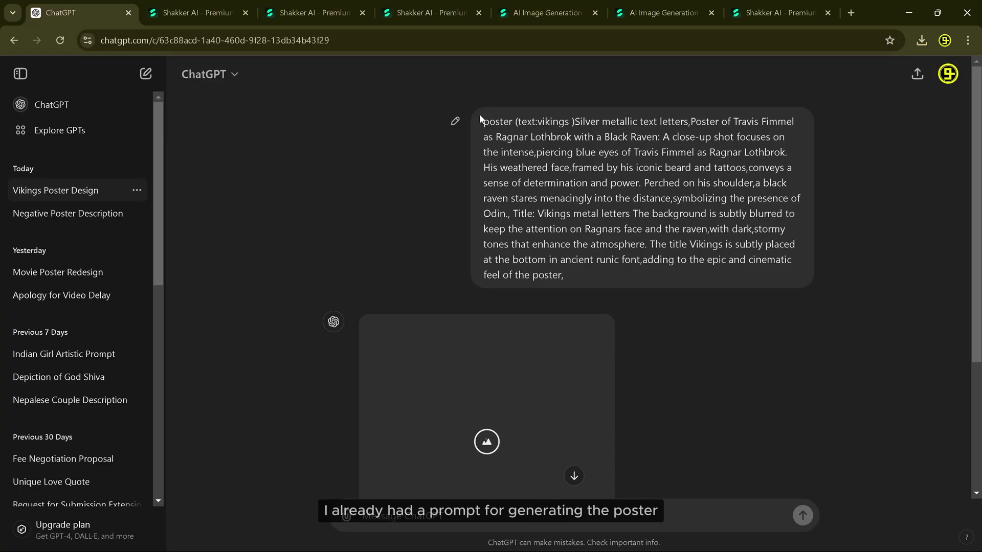
left_click_drag(481, 118, 638, 276)
left_click(705, 4)
left_click(777, 12)
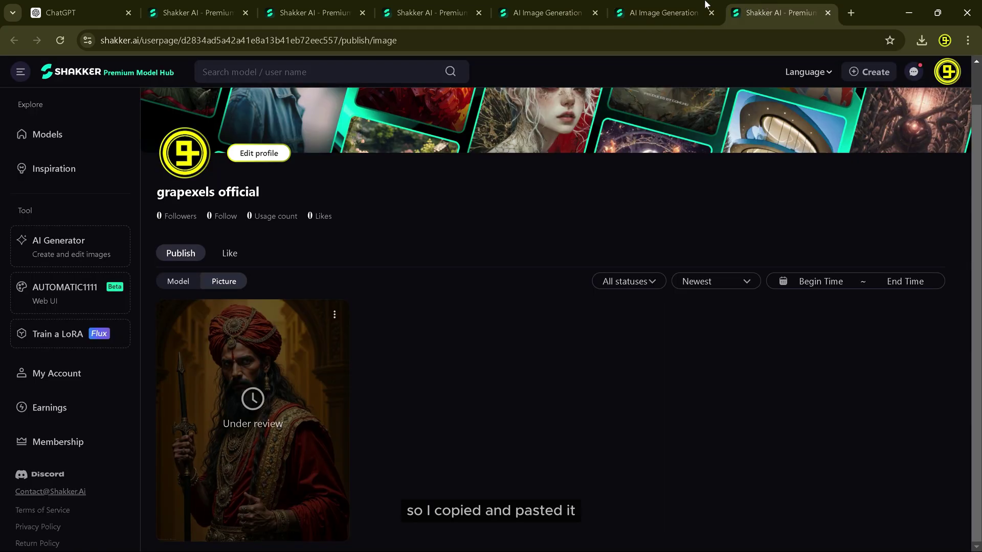
left_click(547, 13)
key("ctrl+v")
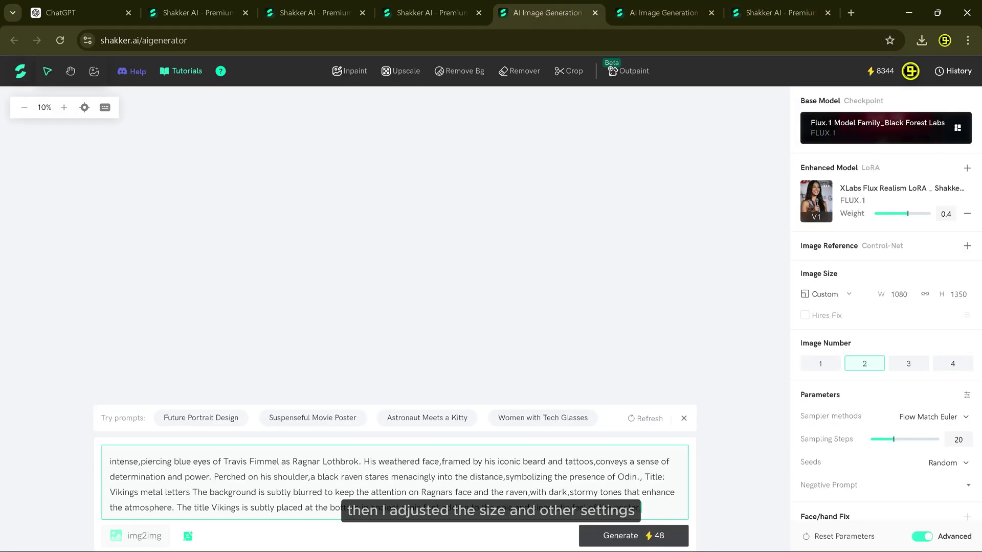
Set the image size to 1920 × 1080 and expand the Negative Prompt section.
scroll(395, 482, "up", 1)
left_click(899, 295)
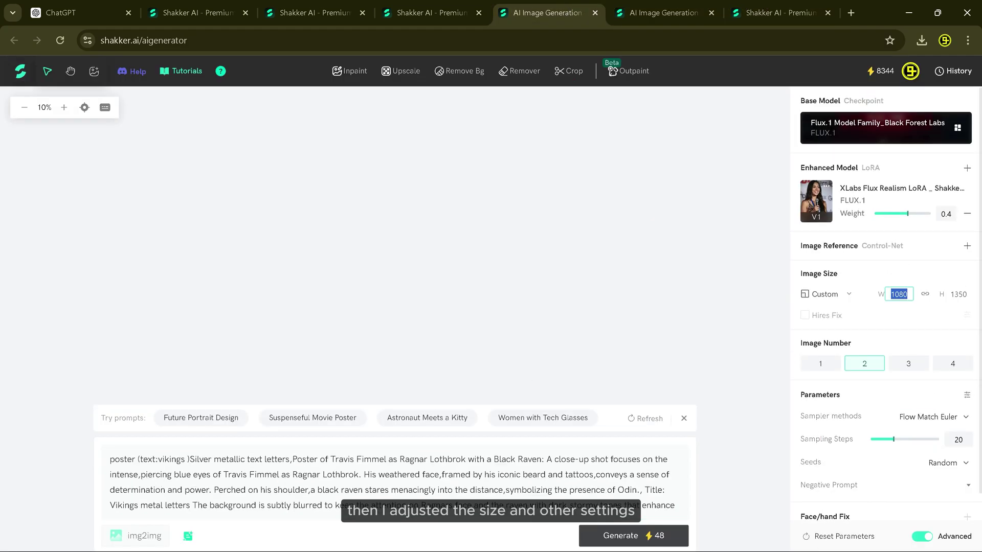
type("1920")
left_click(959, 294)
type("1080")
scroll(869, 435, "down", 1)
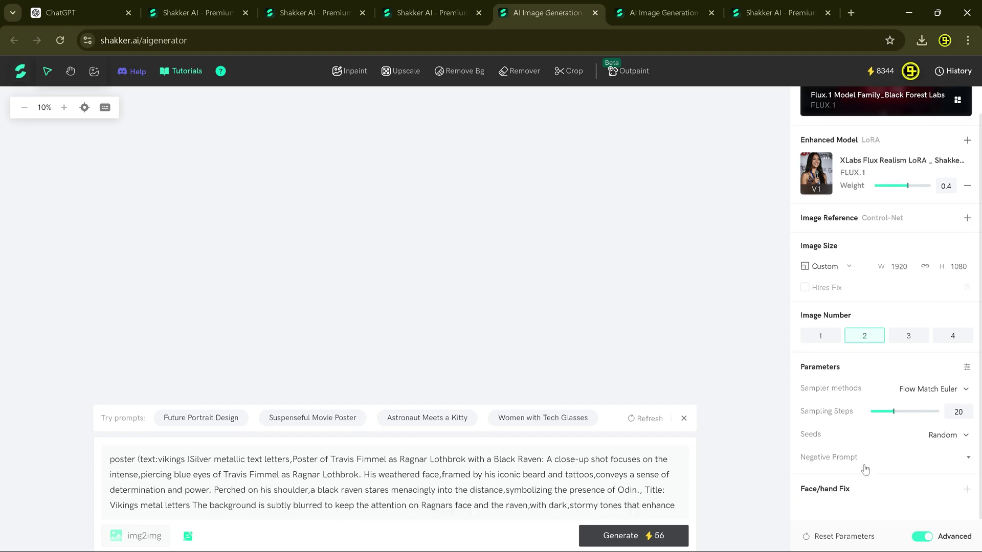
left_click(865, 456)
scroll(845, 435, "down", 2)
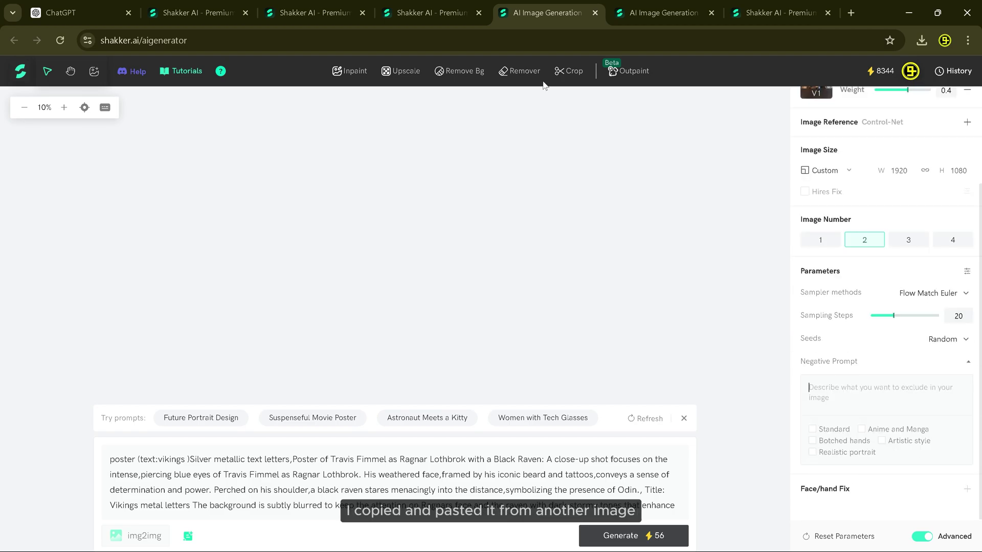
Copy the negative prompt from the FLUX1-Realistic Characters example image info, then go back to the generator.
left_click(433, 12)
left_click(307, 12)
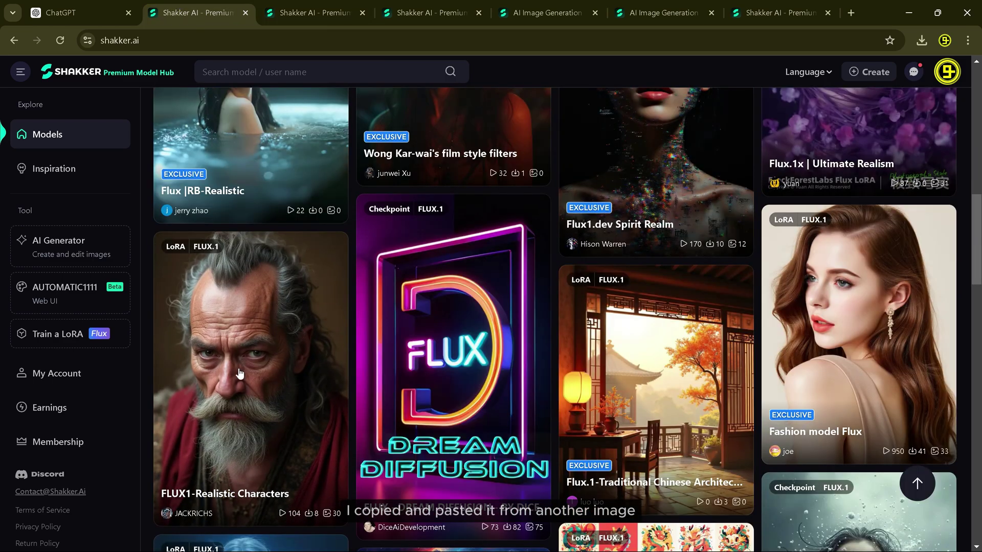
left_click(241, 373)
scroll(391, 261, "down", 3)
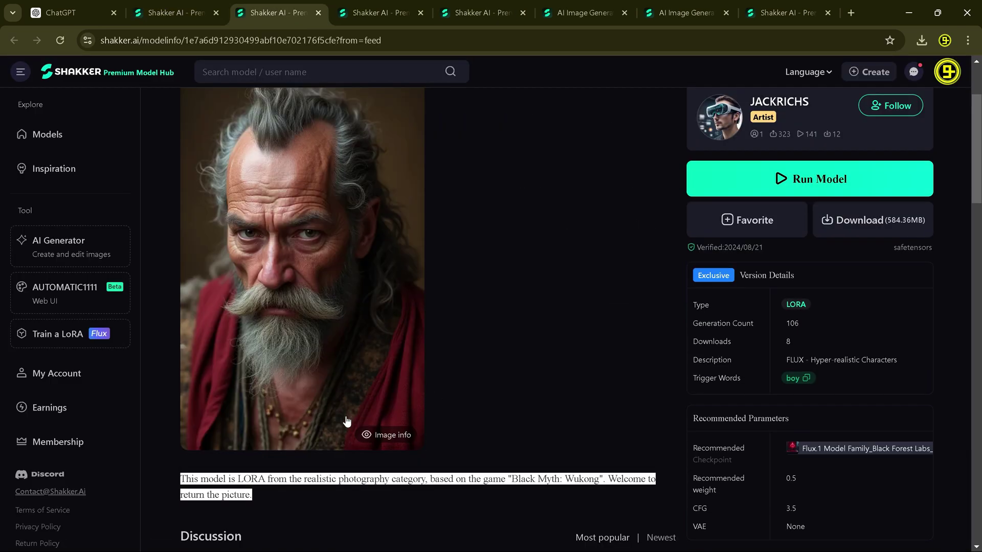
left_click(373, 438)
left_click_drag(437, 245, 471, 256)
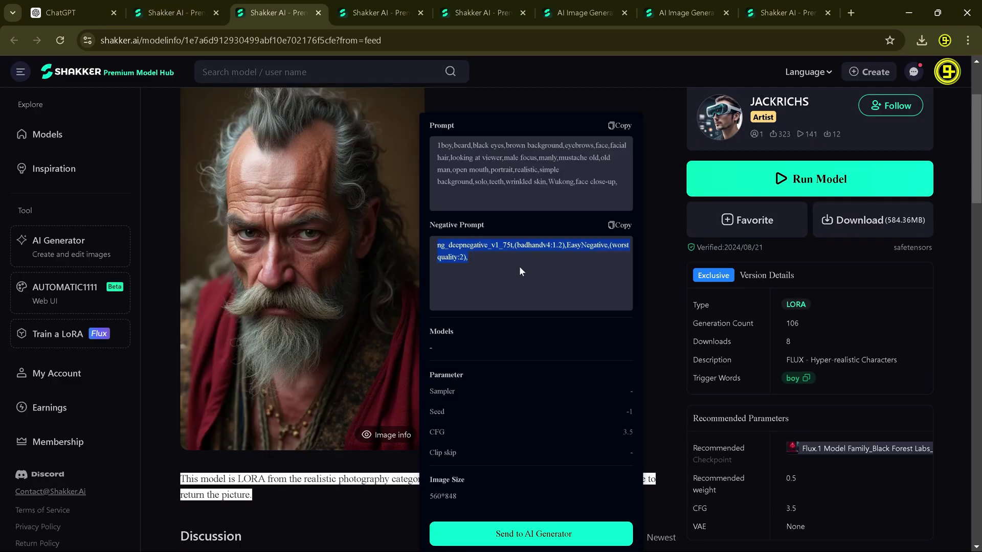
left_click(583, 13)
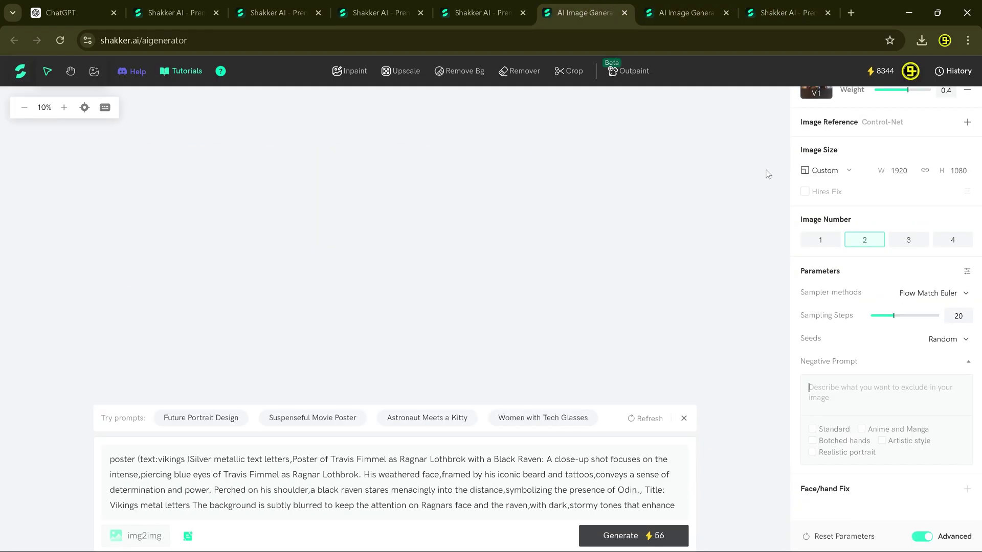
Paste the copied negative prompt and generate the Vikings poster images.
key("ctrl+v")
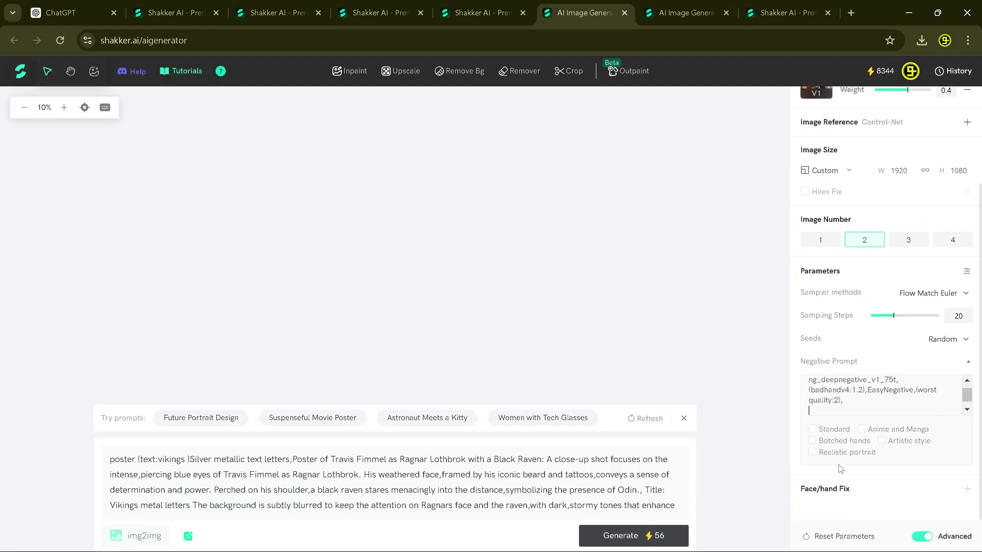
left_click(934, 494)
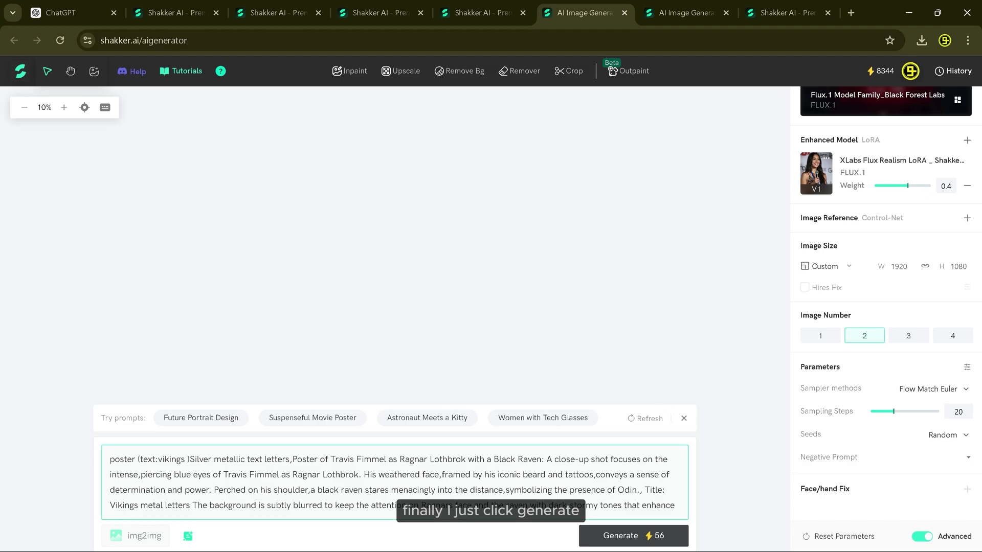
left_click(625, 536)
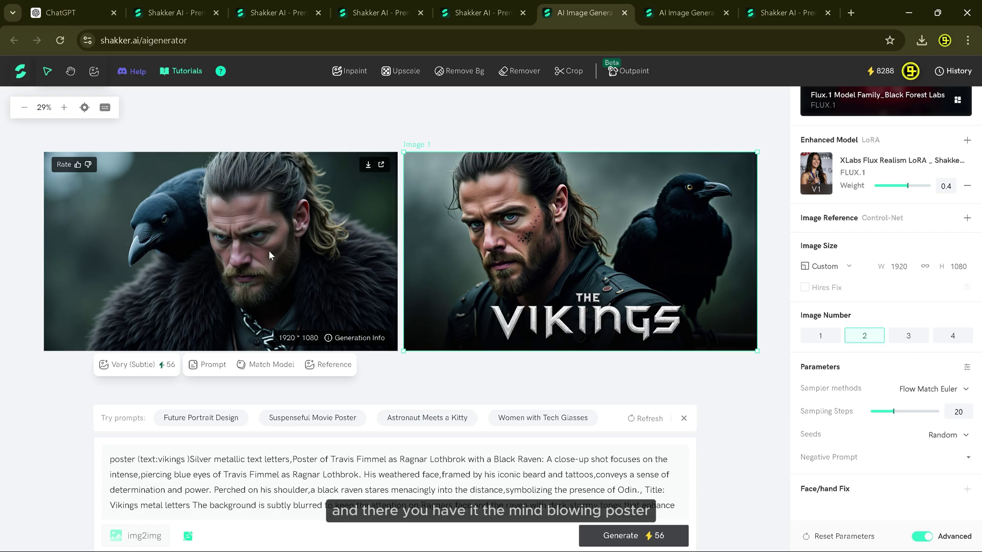
Select the left Vikings image and set up a 2x upscale.
left_click(269, 252)
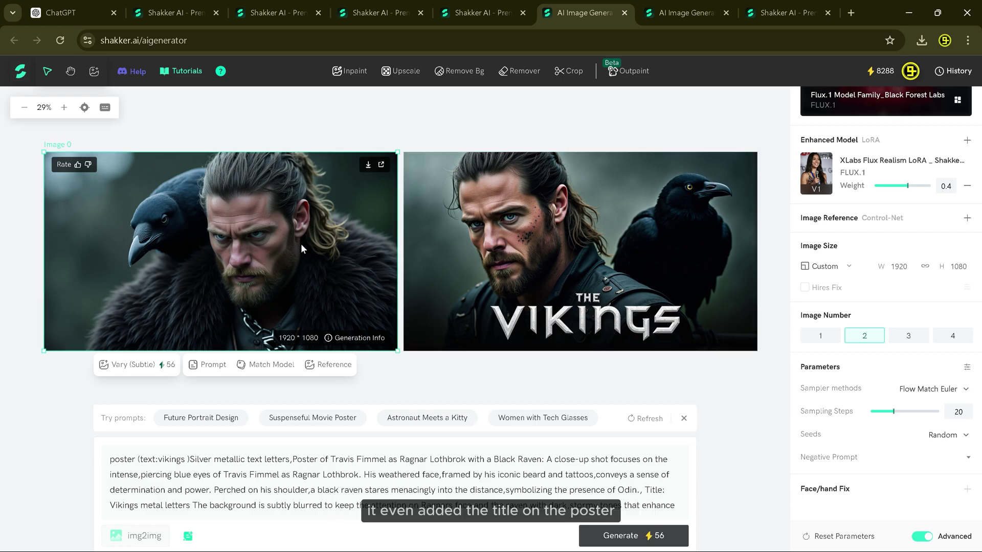
left_click(402, 70)
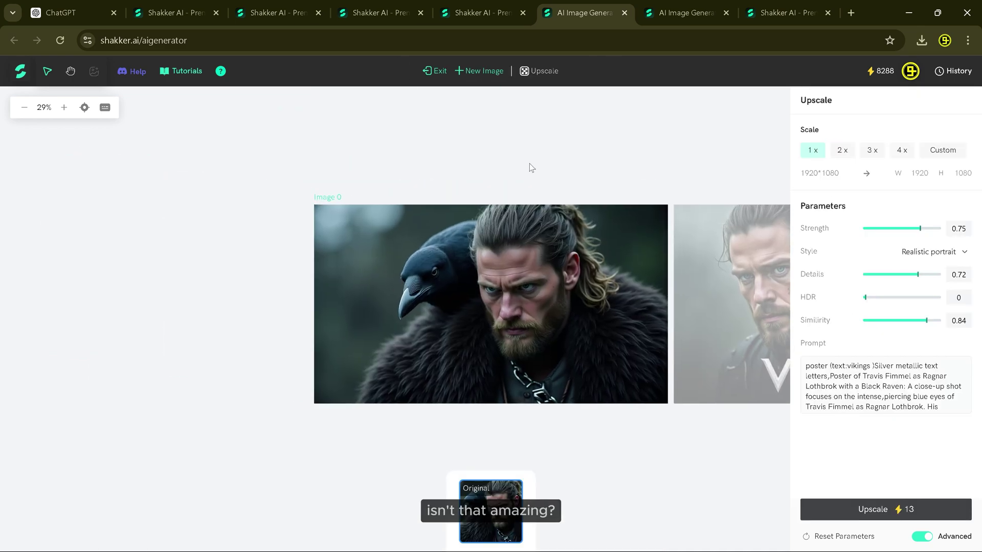
left_click(848, 155)
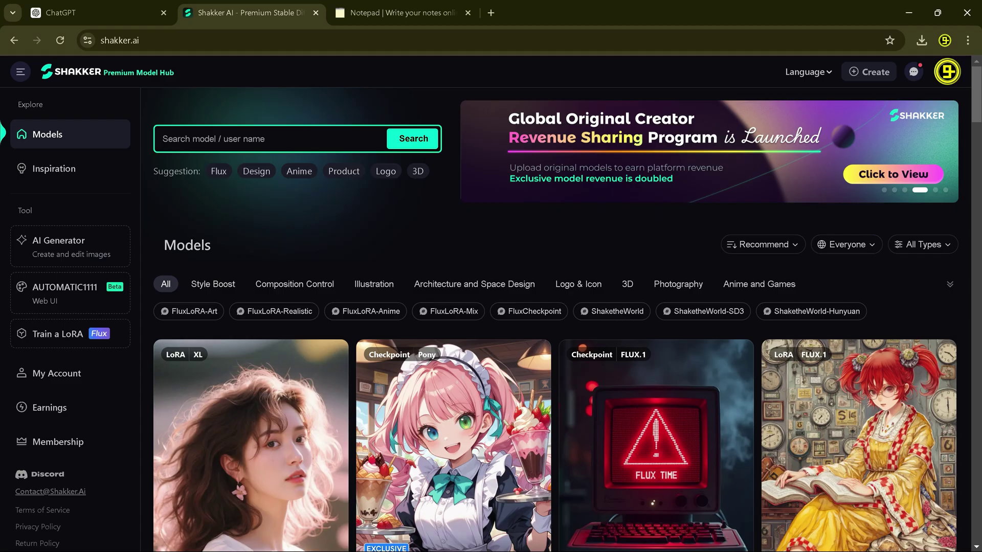
Open the AUTOMATIC1111 WebUI and paste in the cyborg Wolverine prompt.
left_click(65, 293)
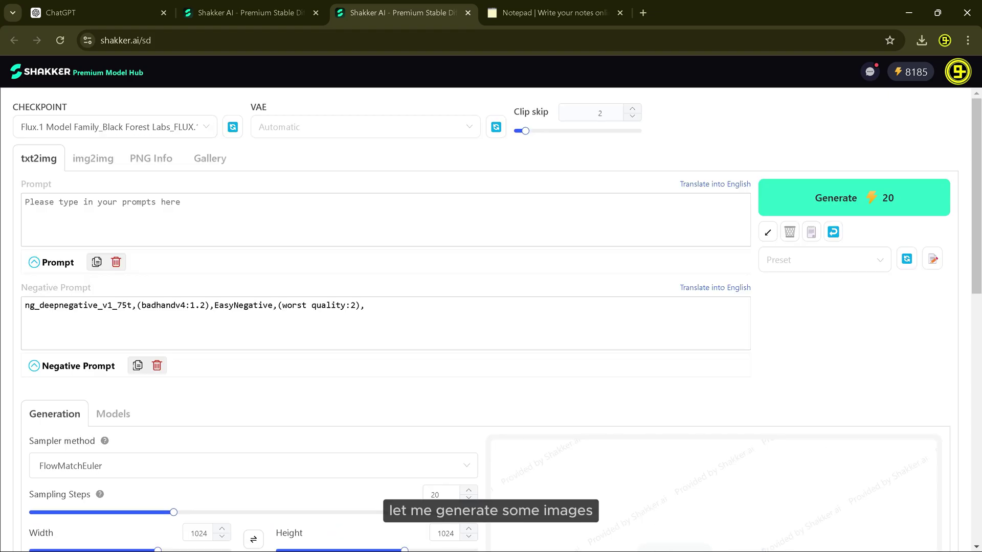
right_click(80, 210)
left_click(103, 331)
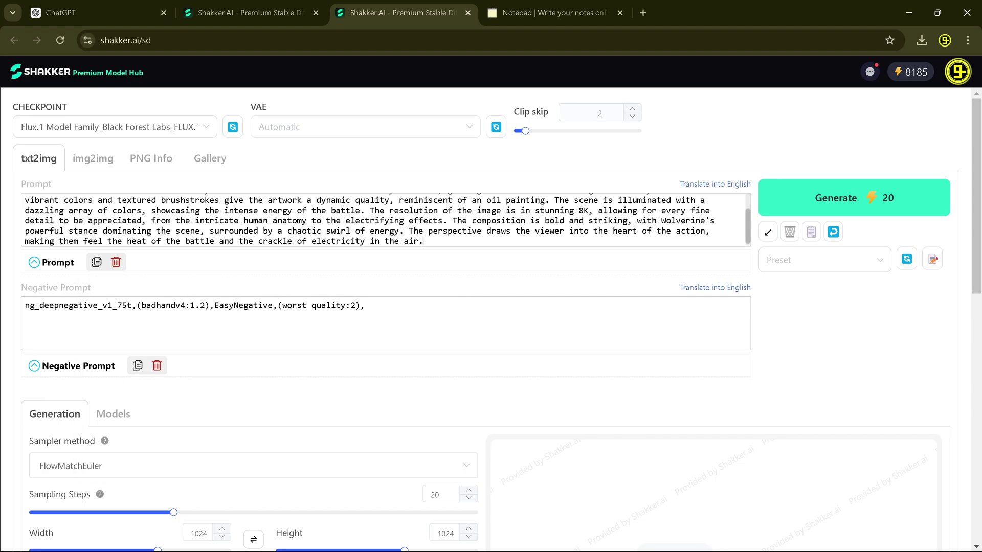
left_click_drag(68, 211, 58, 197)
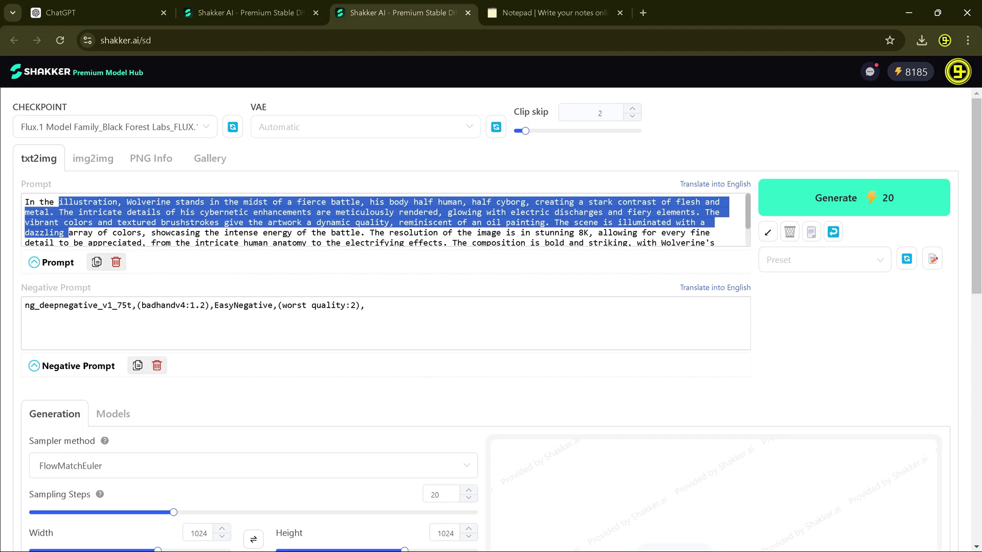
left_click(59, 197)
Add negative tags: low quality, blurry, bad proportions, out of focus, worstquality, normal quality.
scroll(384, 220, "down", 2)
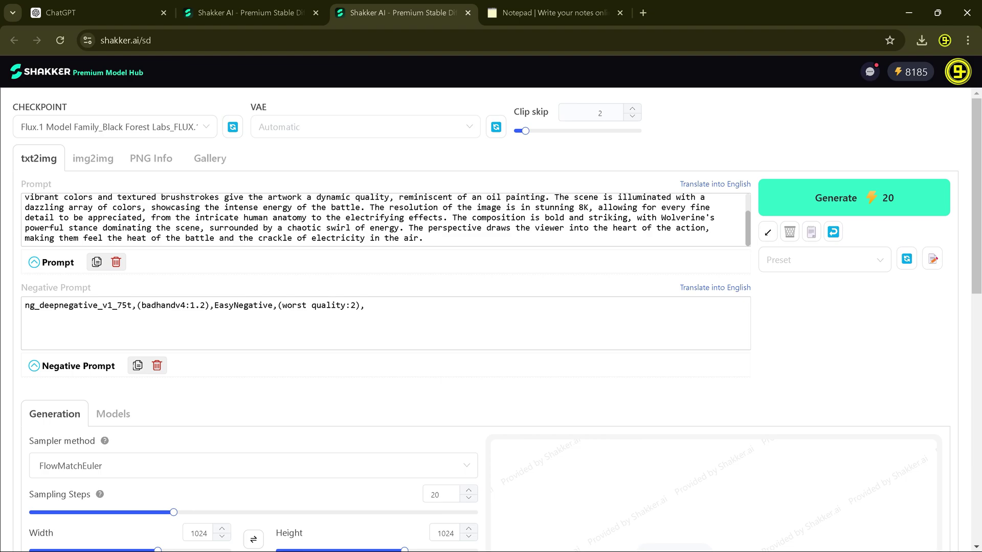
scroll(119, 197, "down", 1)
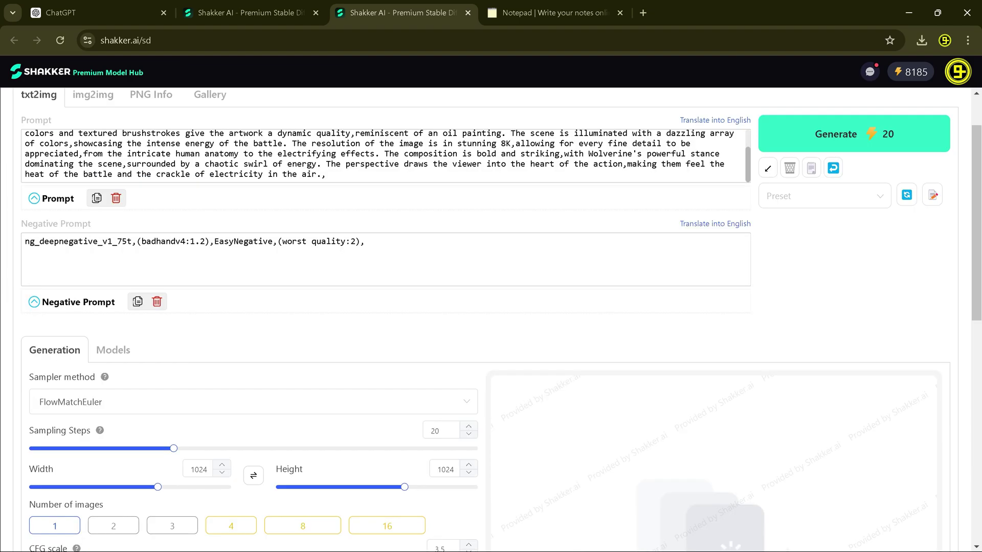
left_click(34, 302)
left_click(571, 348)
left_click(399, 391)
left_click(315, 391)
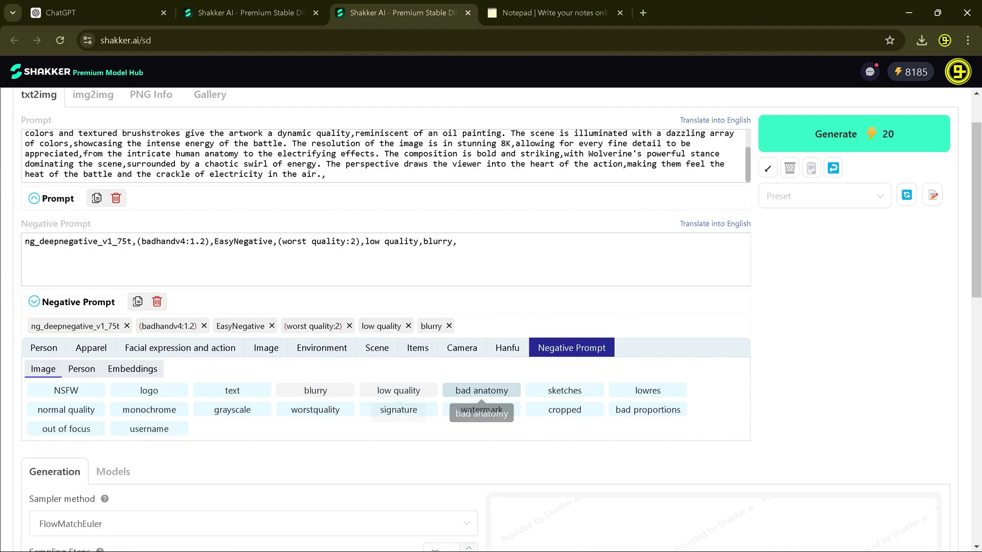
left_click(647, 410)
left_click(66, 428)
left_click(315, 410)
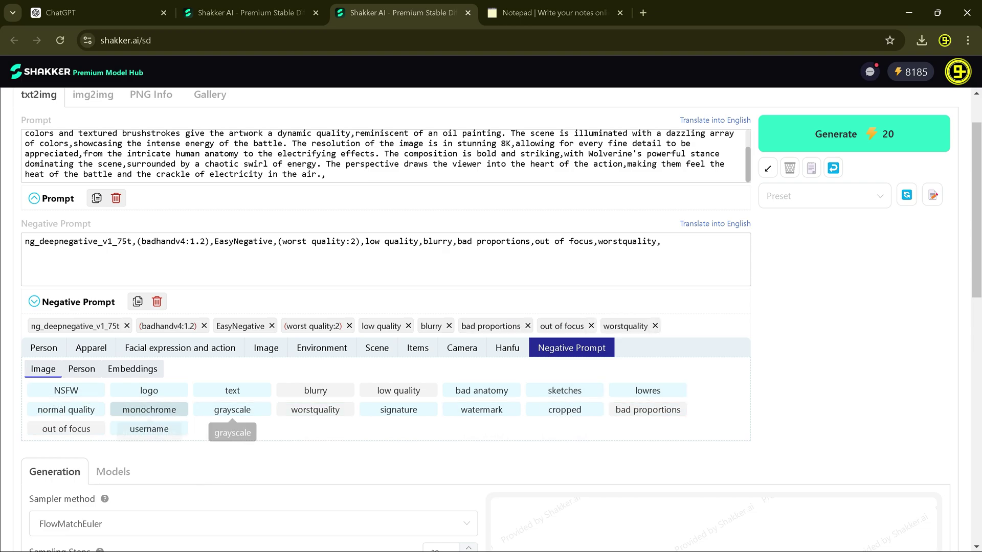
left_click(66, 410)
left_click(34, 302)
Set Sampling Steps to 27, Number of images to 3 and CFG scale to 4.0.
scroll(33, 302, "down", 1)
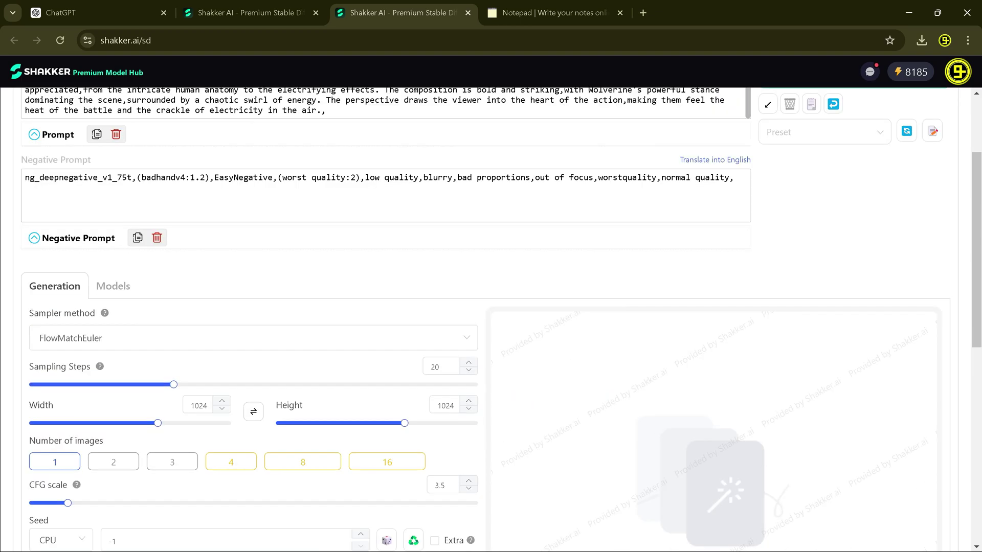
scroll(246, 317, "up", 2)
scroll(246, 317, "down", 3)
left_click_drag(174, 320, 227, 320)
scroll(491, 317, "down", 1)
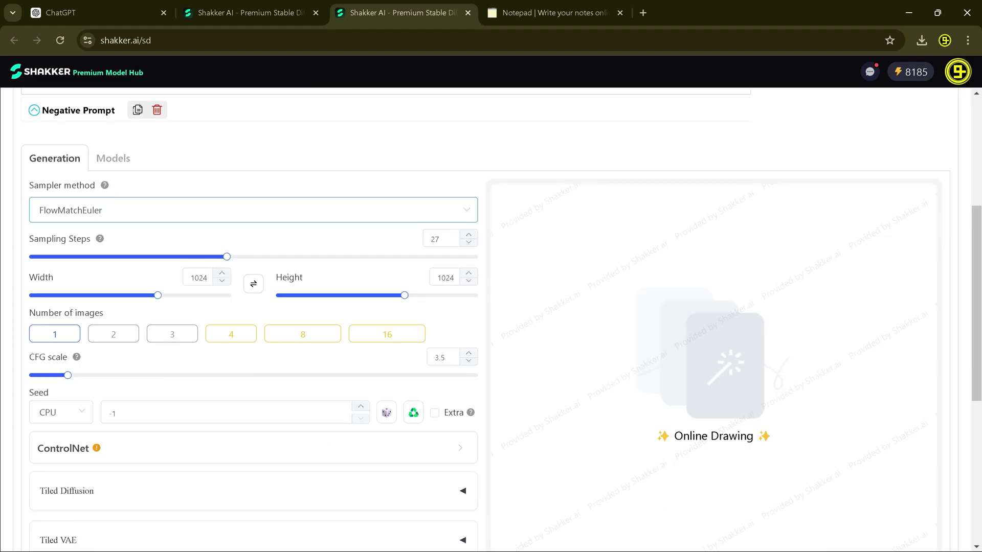
left_click(172, 334)
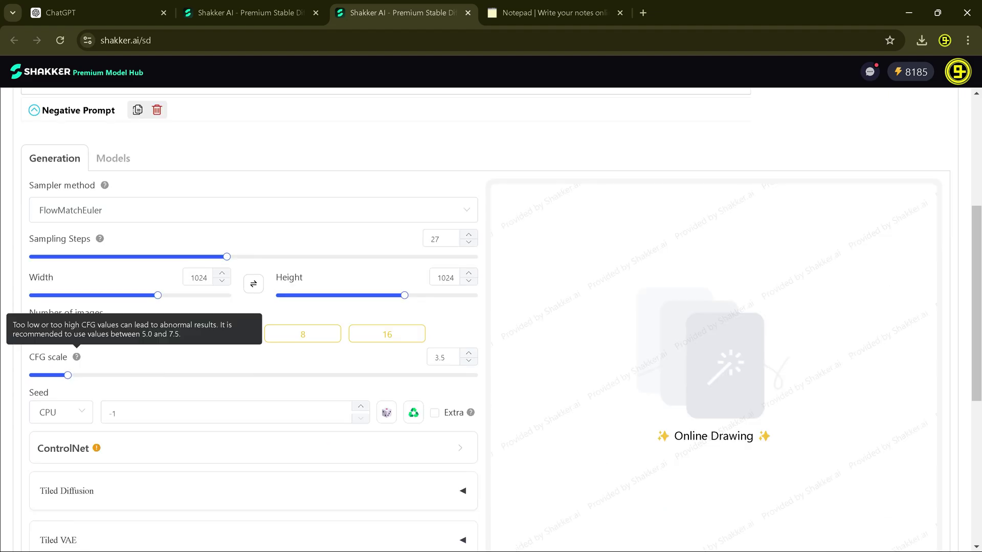
left_click_drag(67, 376, 76, 376)
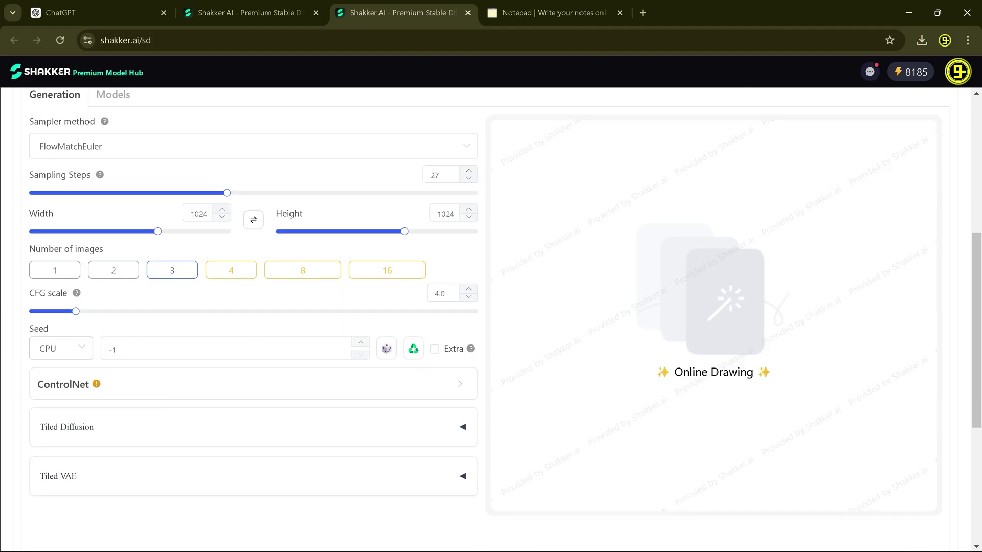
scroll(491, 318, "up", 4)
Generate the three cyborg Wolverine images, then preview the second and third results.
left_click(854, 198)
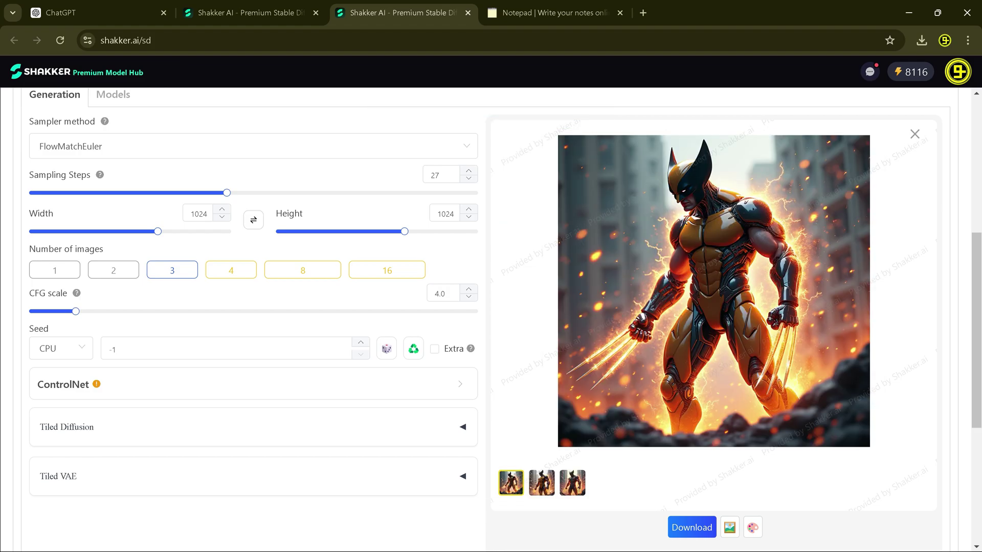
left_click(542, 483)
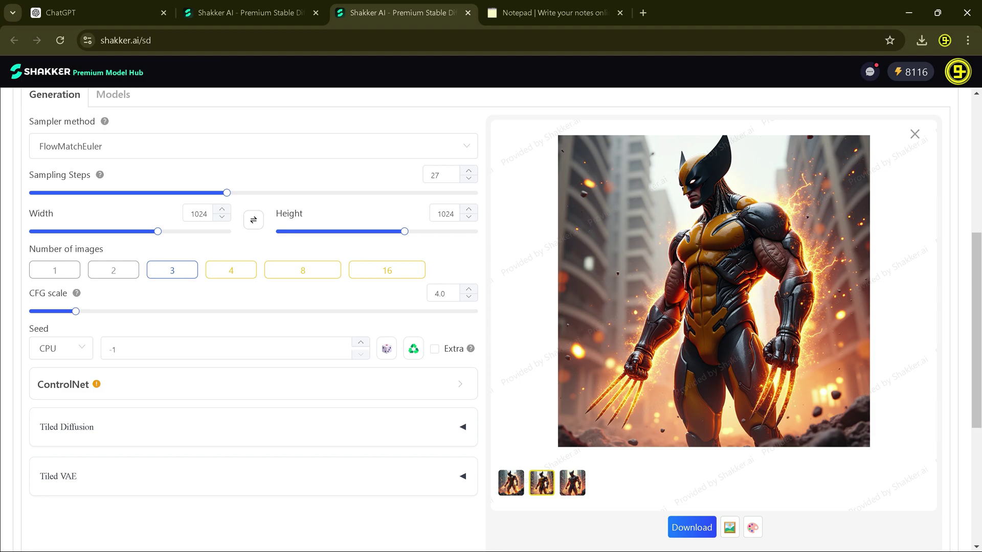
left_click(573, 482)
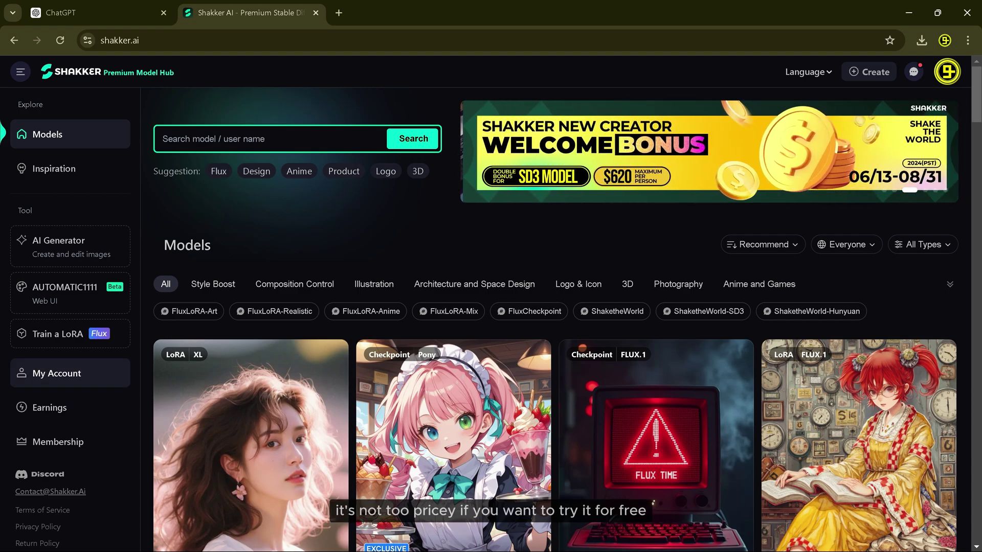
Open the membership plans page from My Account and highlight the Free plan's 200 daily tokens.
left_click(70, 374)
left_click(58, 442)
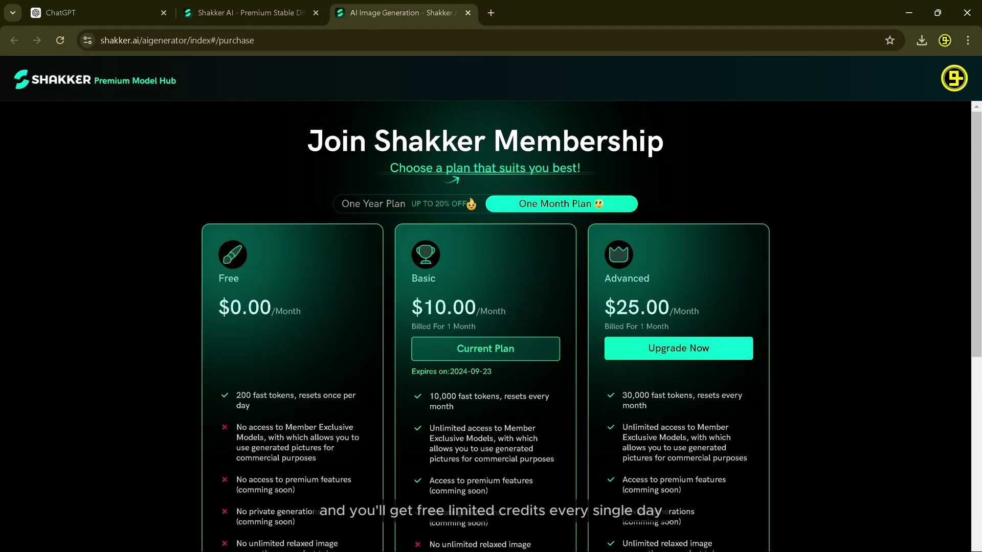
scroll(486, 327, "down", 1)
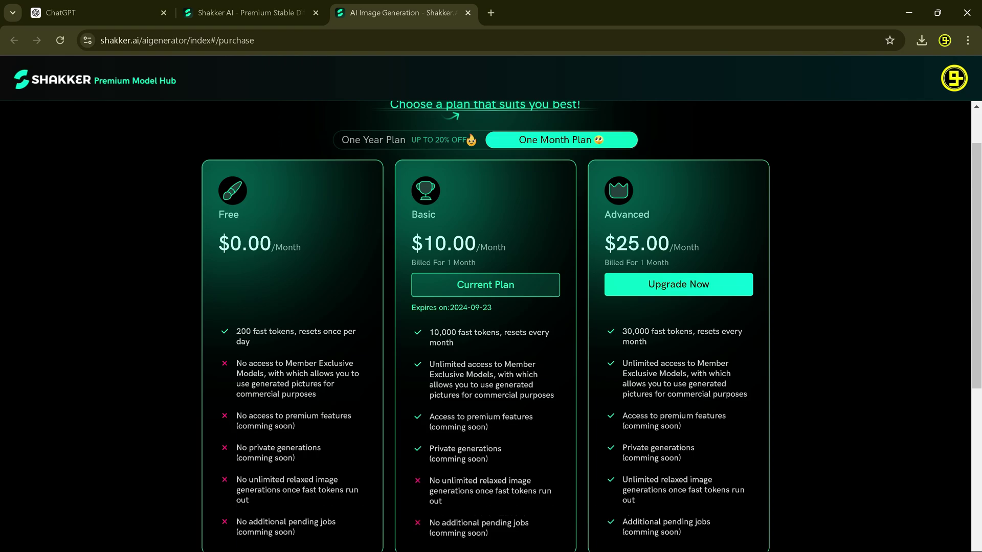
double_click(244, 331)
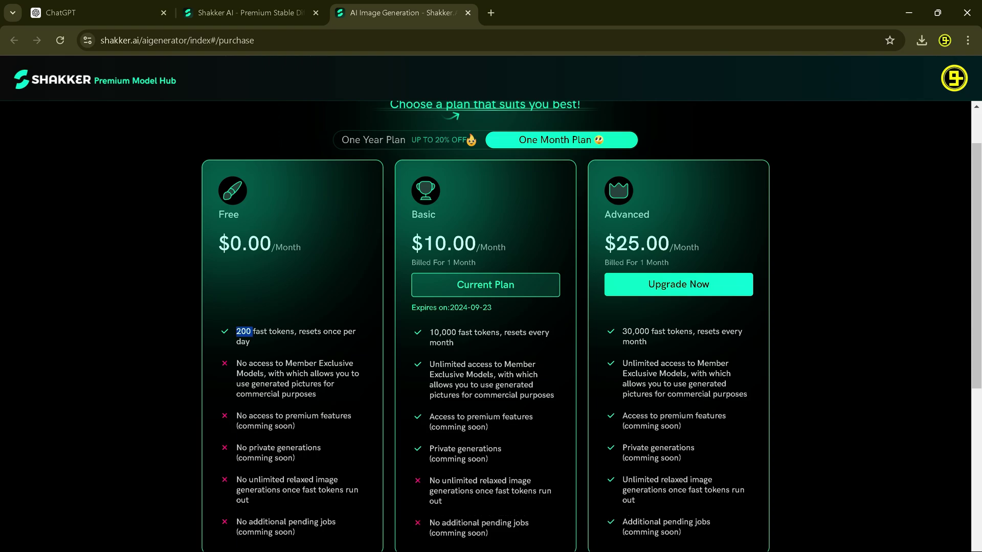